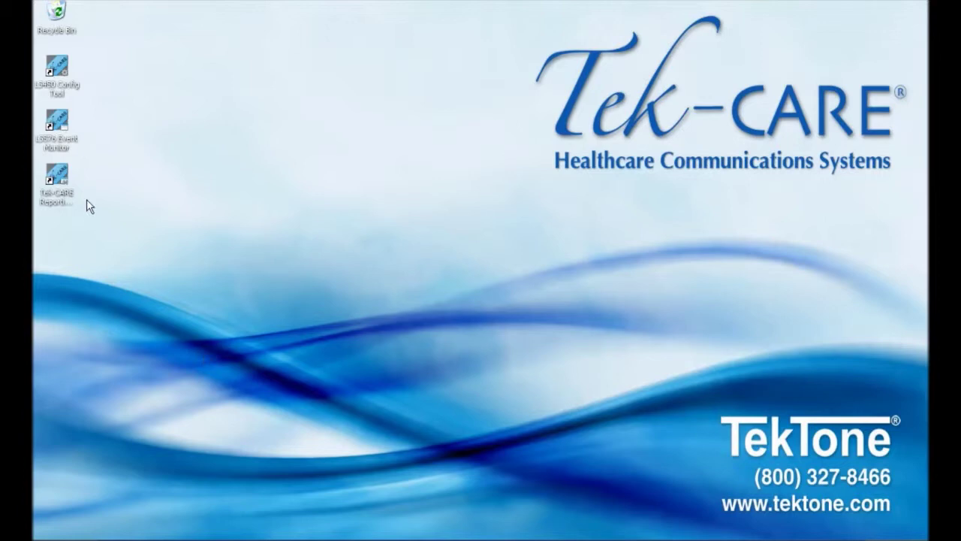
# Open the LS450 Config Tool, create a new default configuration with NC470, and maximize its window
pyautogui.doubleClick(57, 71)
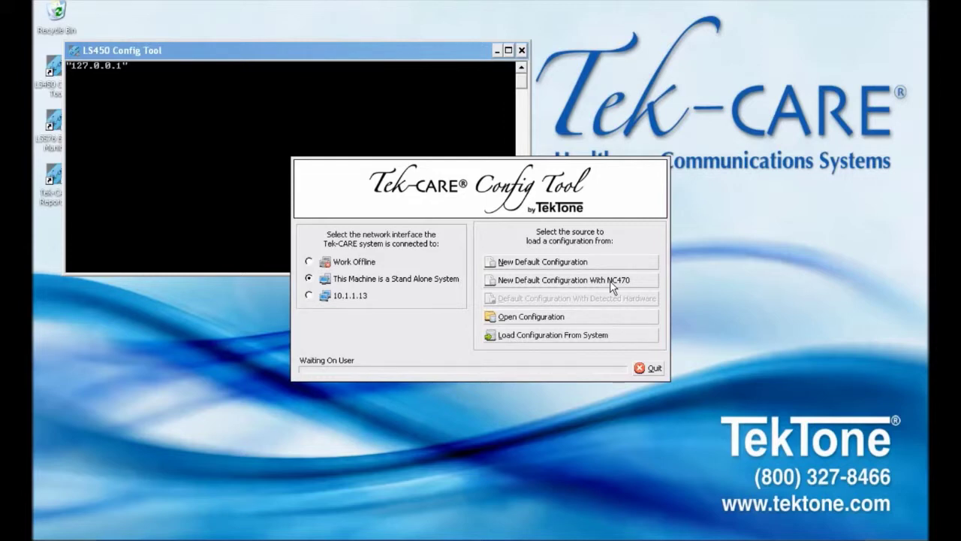
pyautogui.click(611, 283)
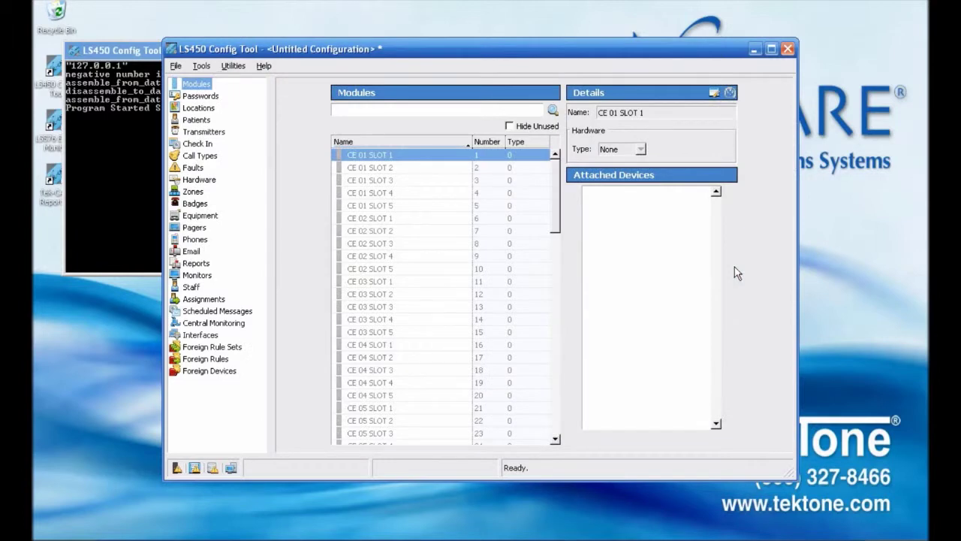
pyautogui.click(772, 49)
# Save the new configuration as test in the Configs folder, overwriting the existing file
pyautogui.click(44, 25)
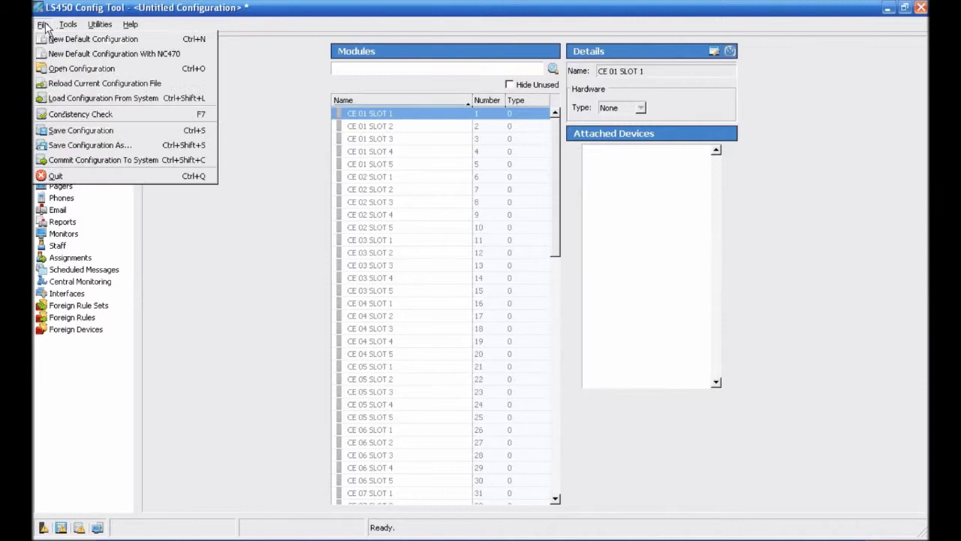
pyautogui.click(77, 147)
pyautogui.click(118, 75)
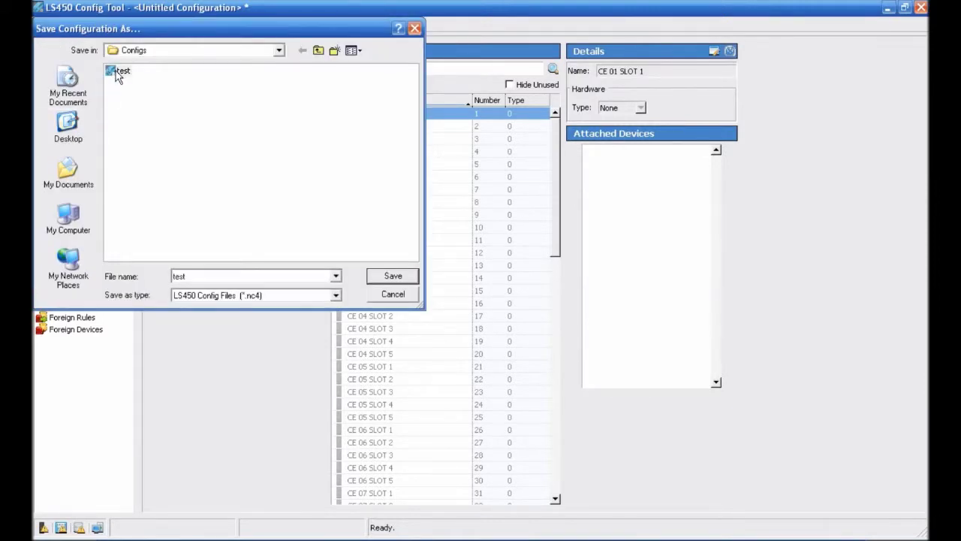
pyautogui.click(393, 277)
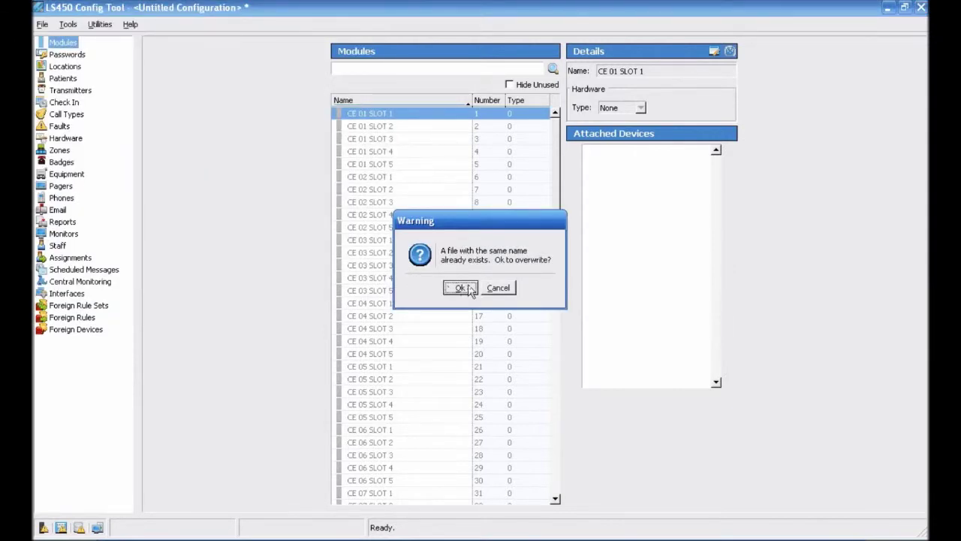
pyautogui.click(460, 287)
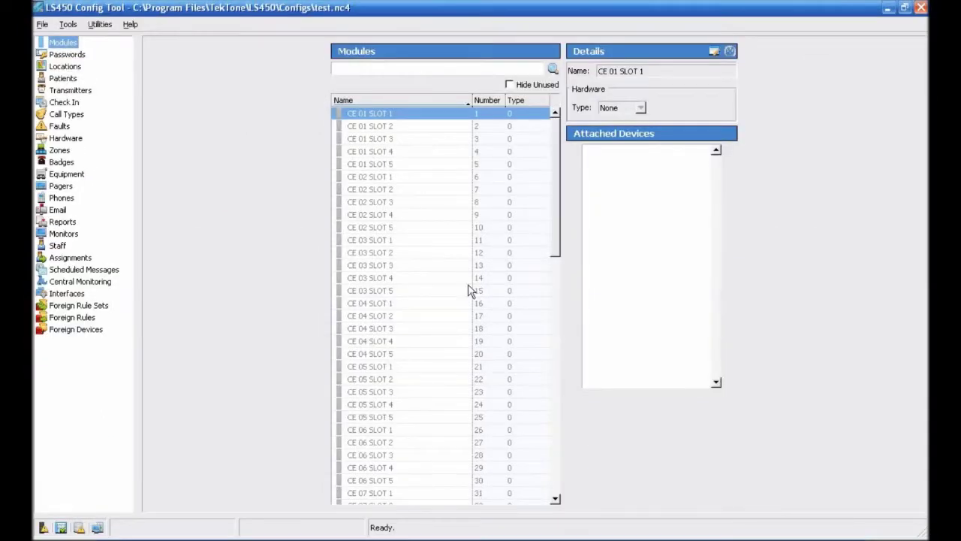
# Import the NC110 NC377 rule set from the example configuration file of that name and review its foreign rule set and rules
pyautogui.click(68, 24)
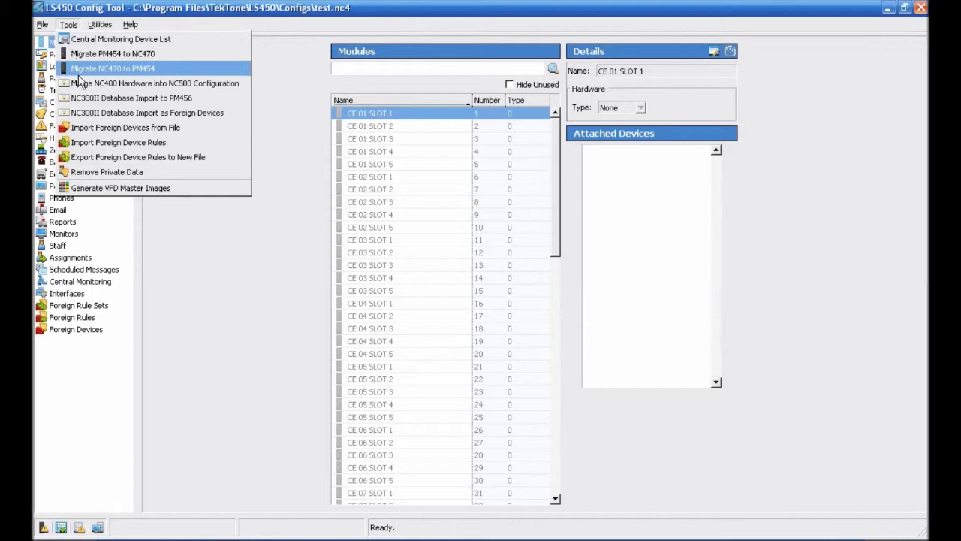
pyautogui.click(98, 144)
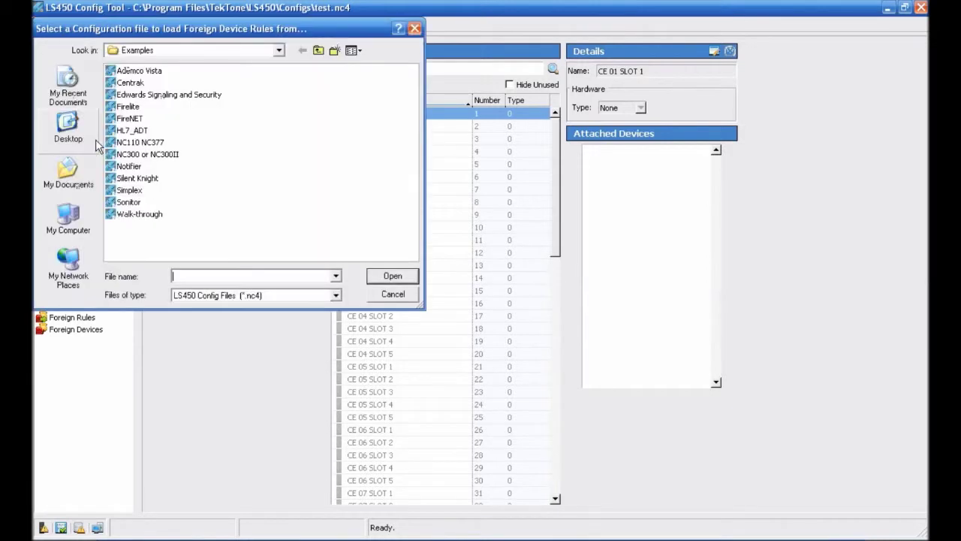
pyautogui.click(159, 143)
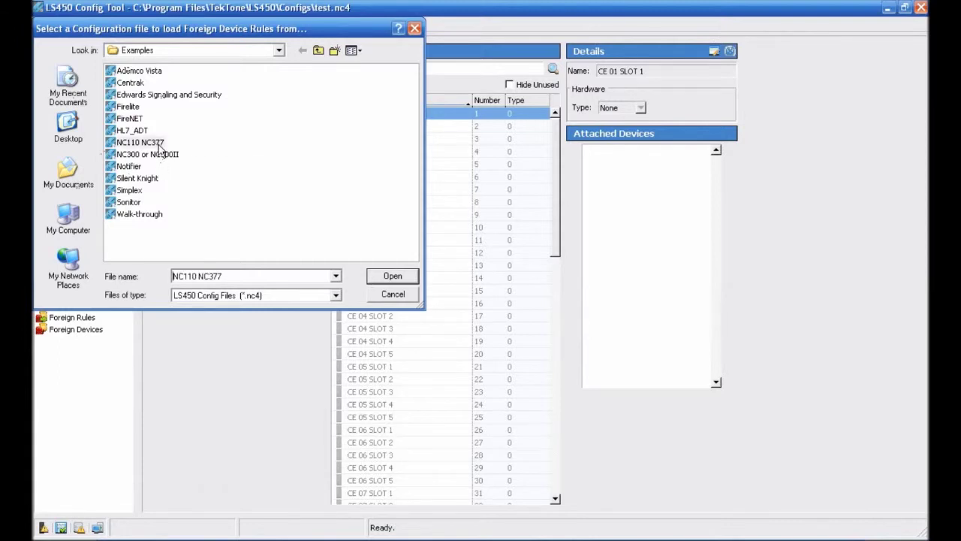
pyautogui.click(391, 278)
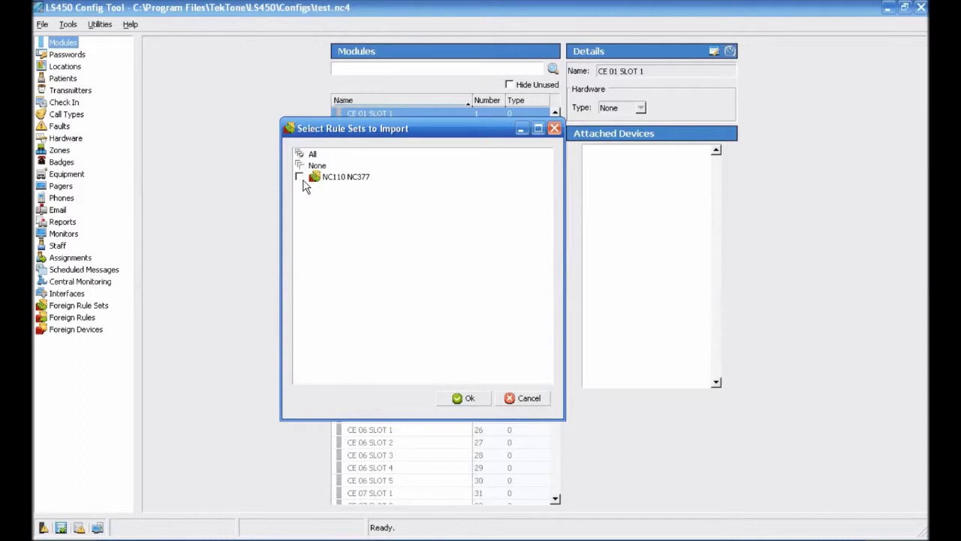
pyautogui.click(299, 177)
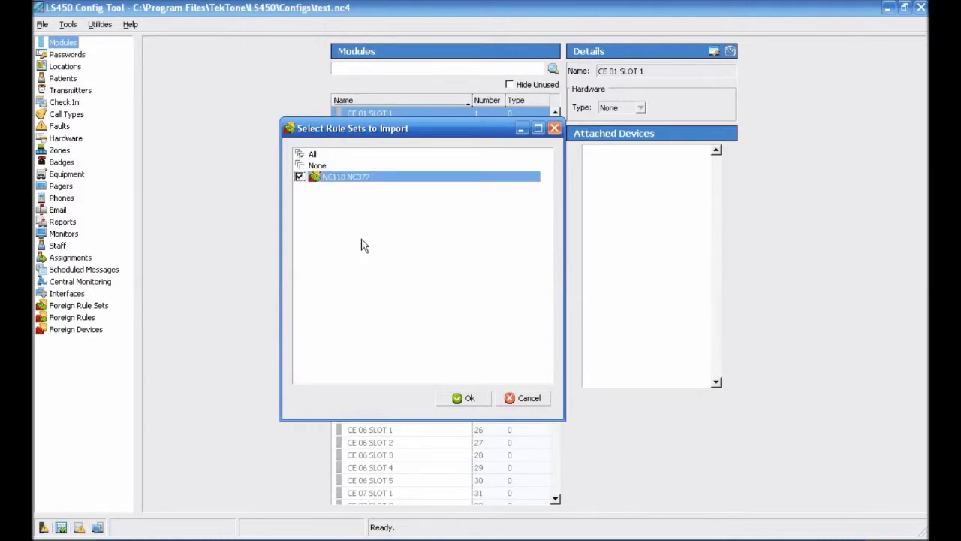
pyautogui.click(465, 399)
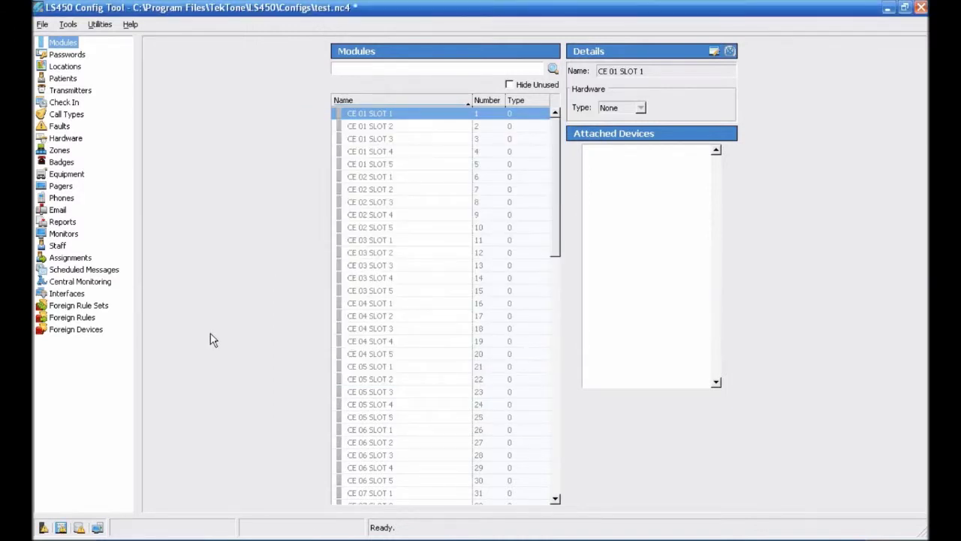
pyautogui.click(99, 308)
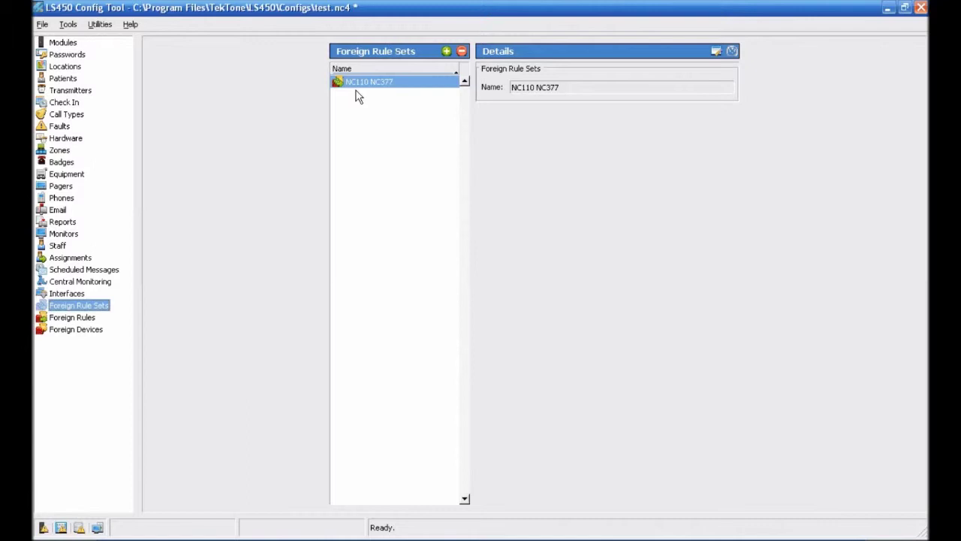
pyautogui.click(86, 319)
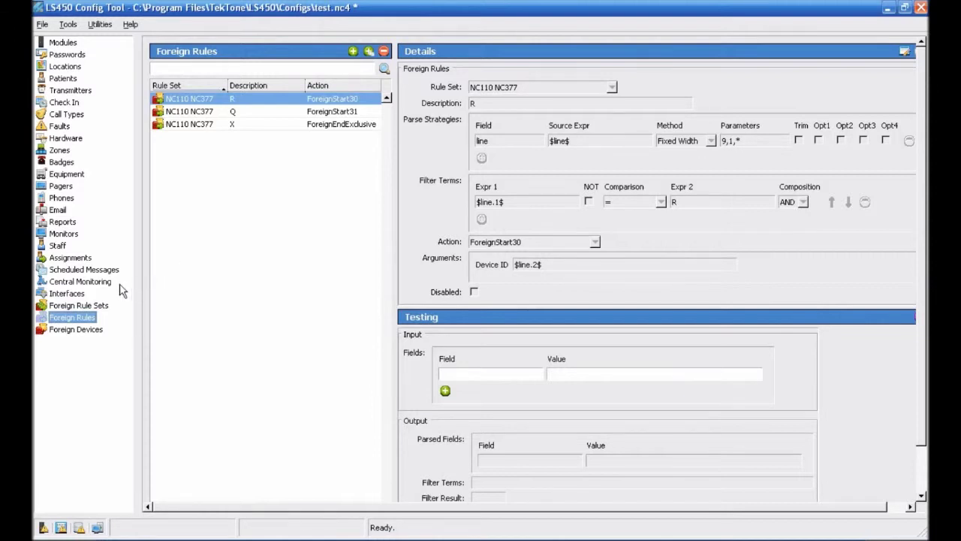
# Add a serial interface on port 4 that uses the NC110 NC377 rule set
pyautogui.click(82, 296)
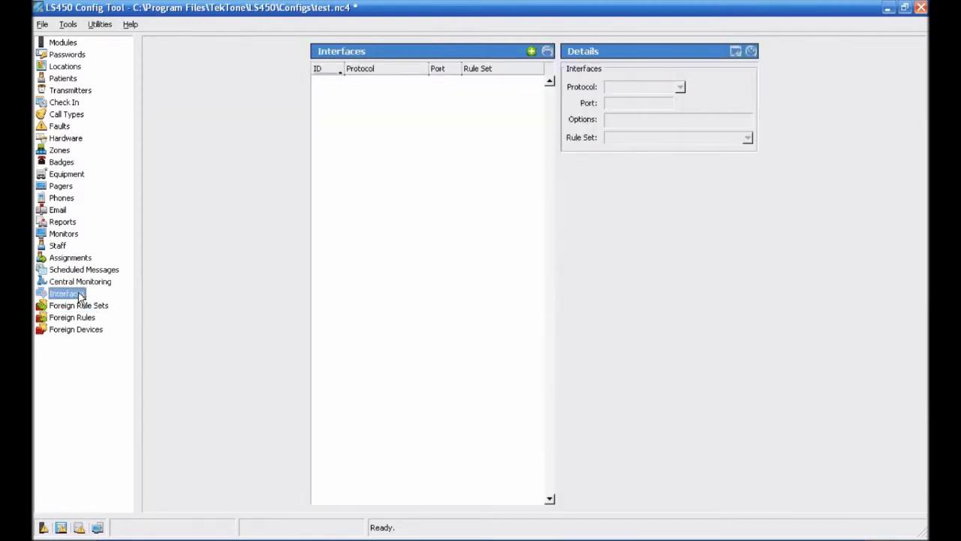
pyautogui.click(532, 52)
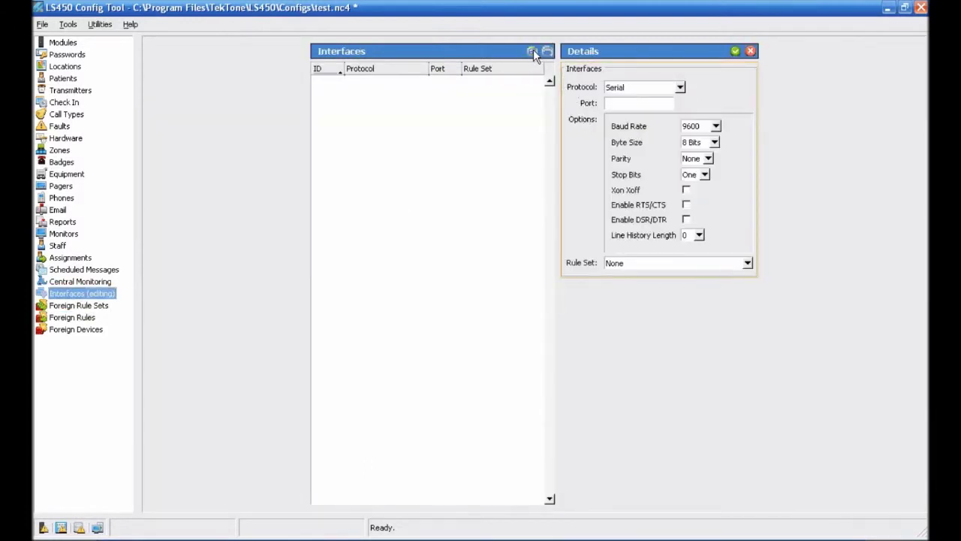
pyautogui.click(630, 105)
pyautogui.write('4')
pyautogui.click(747, 264)
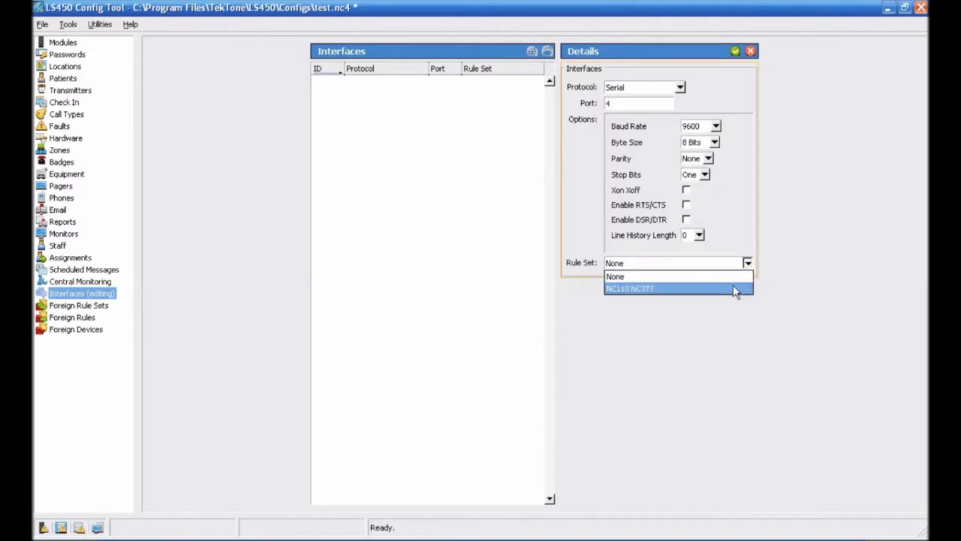
pyautogui.click(736, 290)
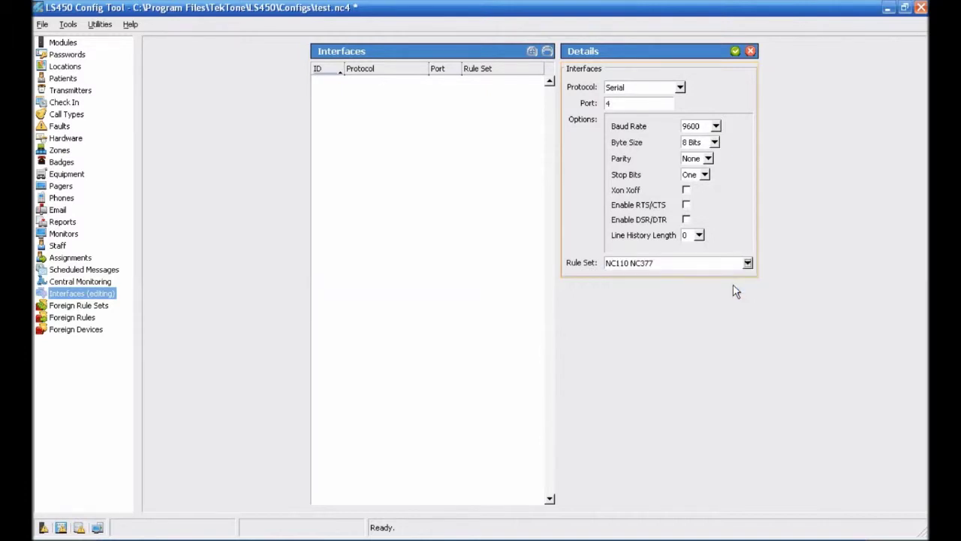
pyautogui.click(736, 52)
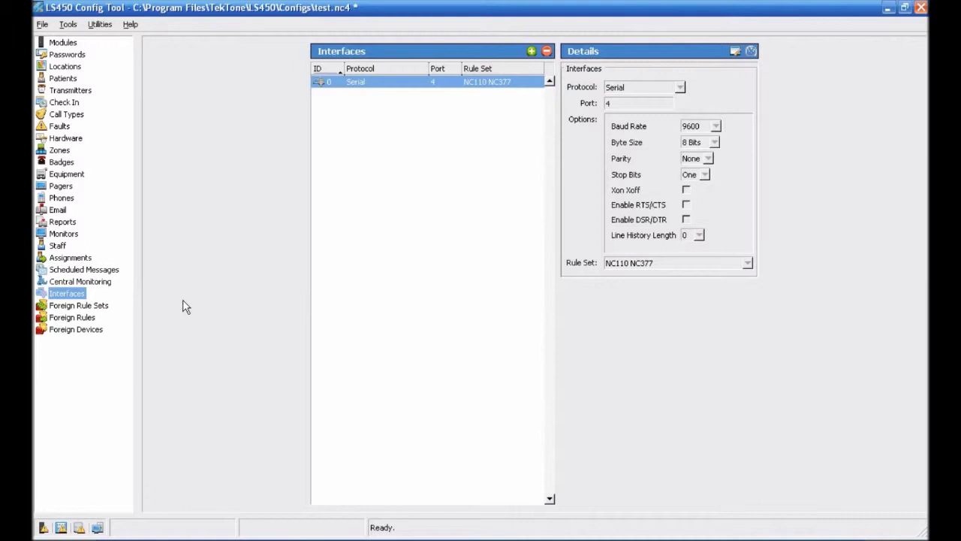
# Add a foreign device with ID 1 and name 1, using the serial interface on port 4 and NC110 NC377 behavior
pyautogui.click(96, 331)
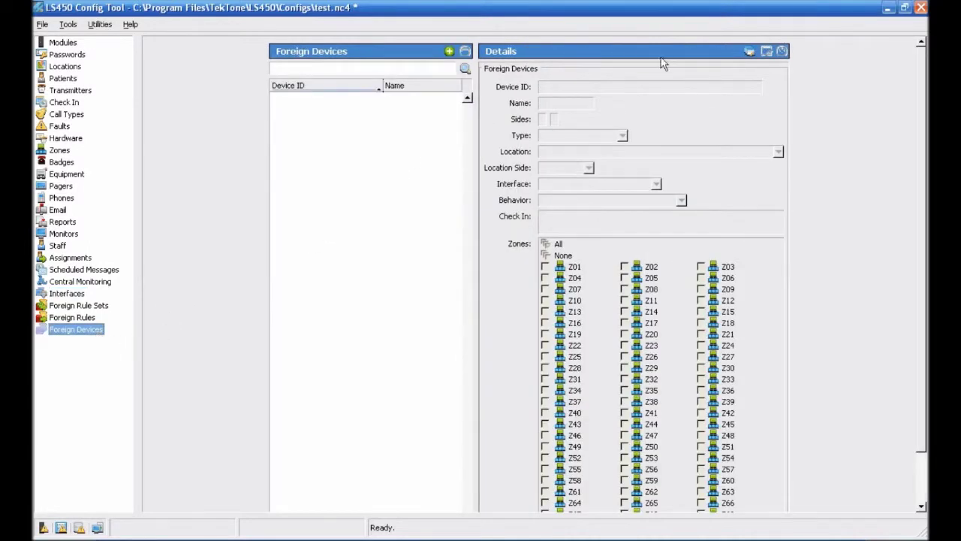
pyautogui.click(449, 52)
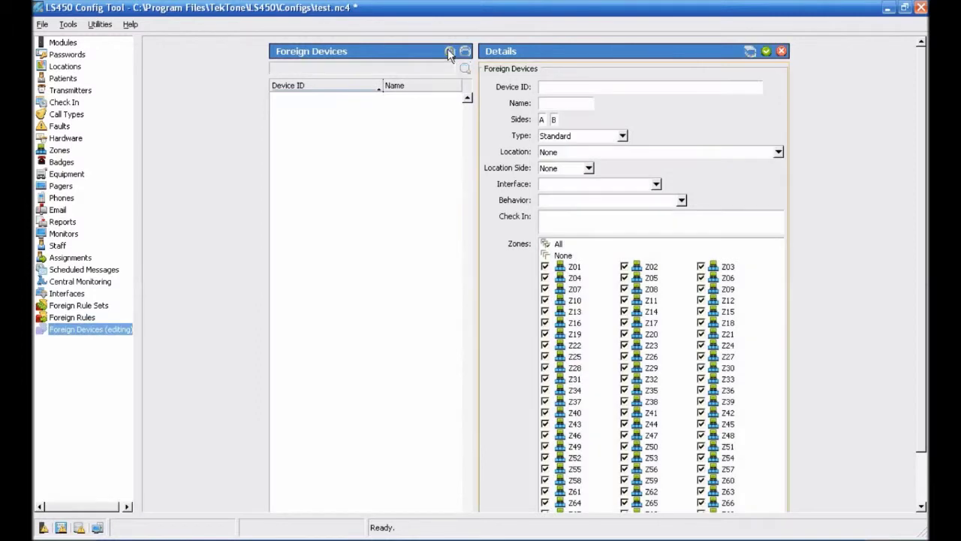
pyautogui.click(563, 89)
pyautogui.write('1')
pyautogui.click(571, 106)
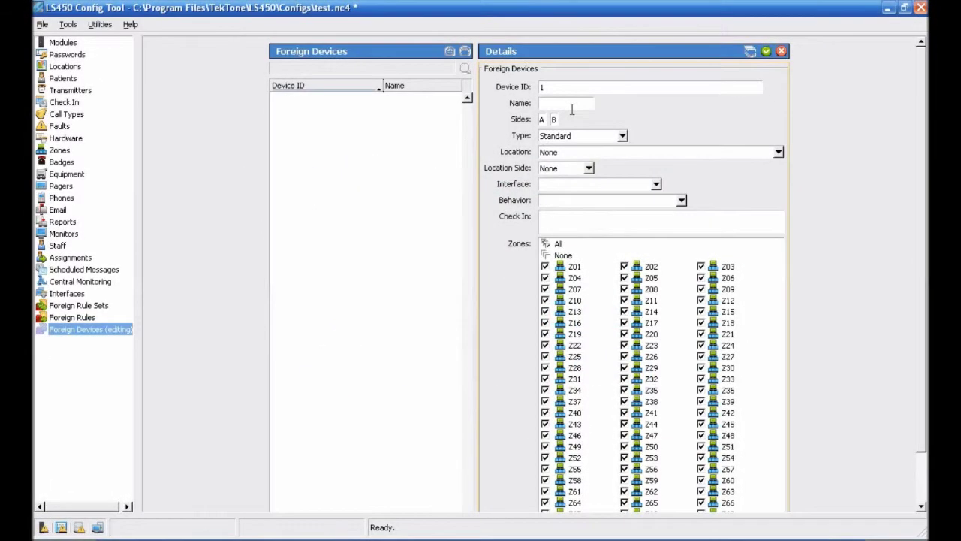
pyautogui.write('1')
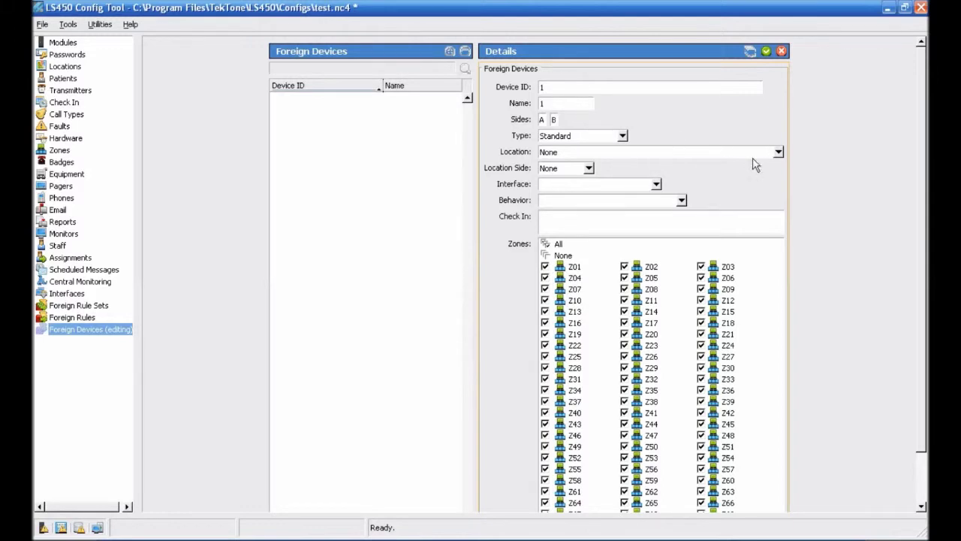
pyautogui.click(656, 184)
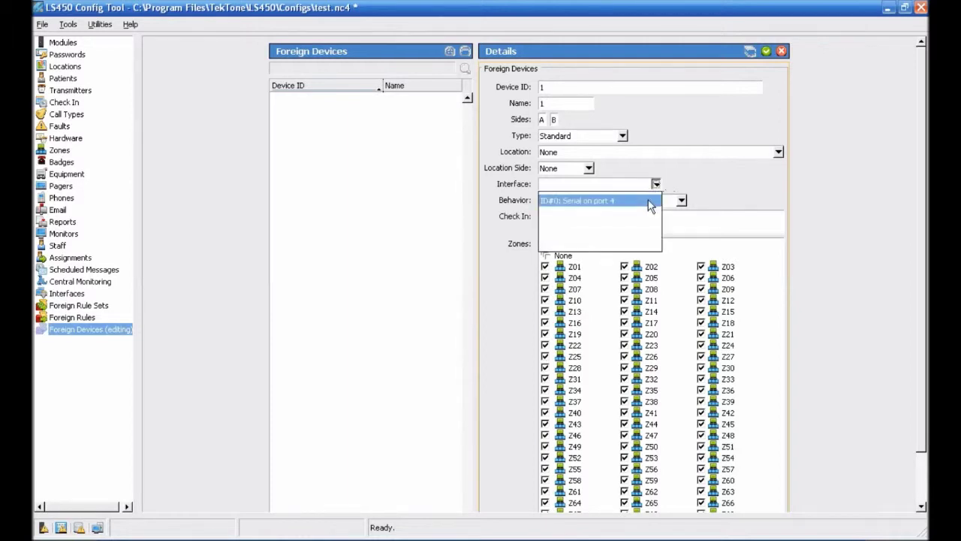
pyautogui.click(649, 201)
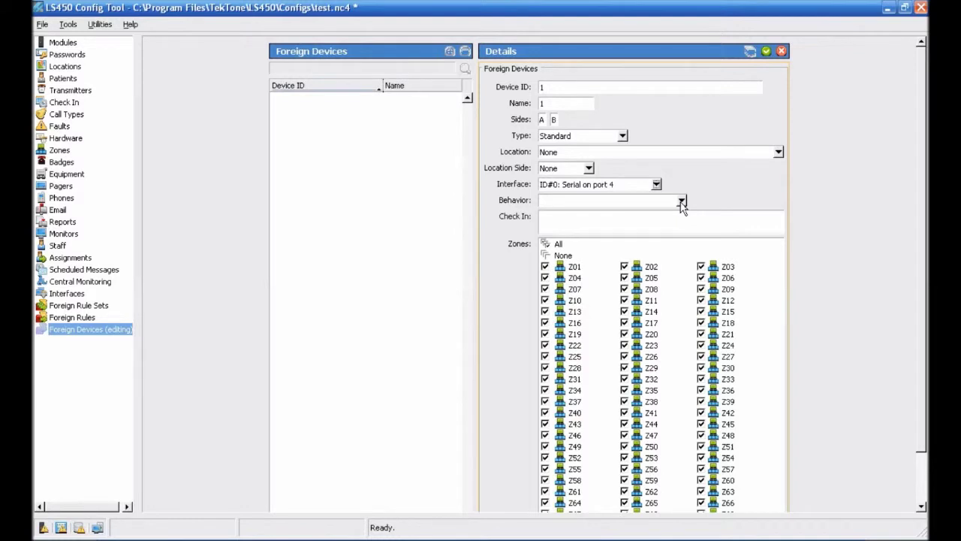
pyautogui.click(681, 201)
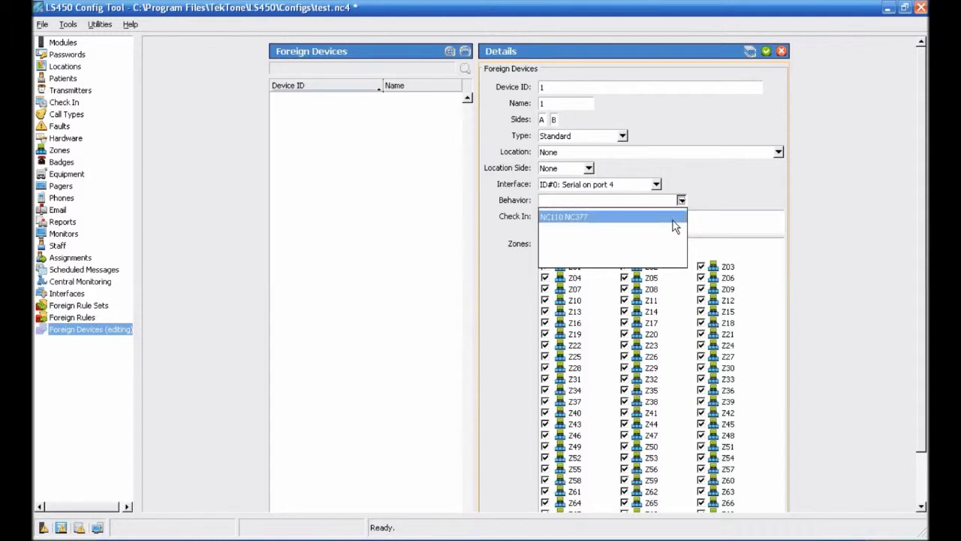
pyautogui.click(675, 218)
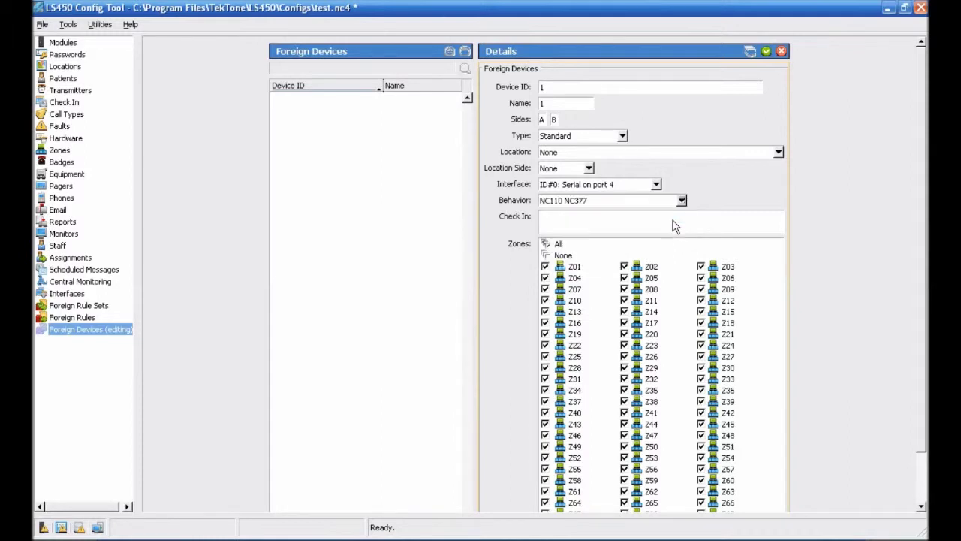
pyautogui.click(767, 52)
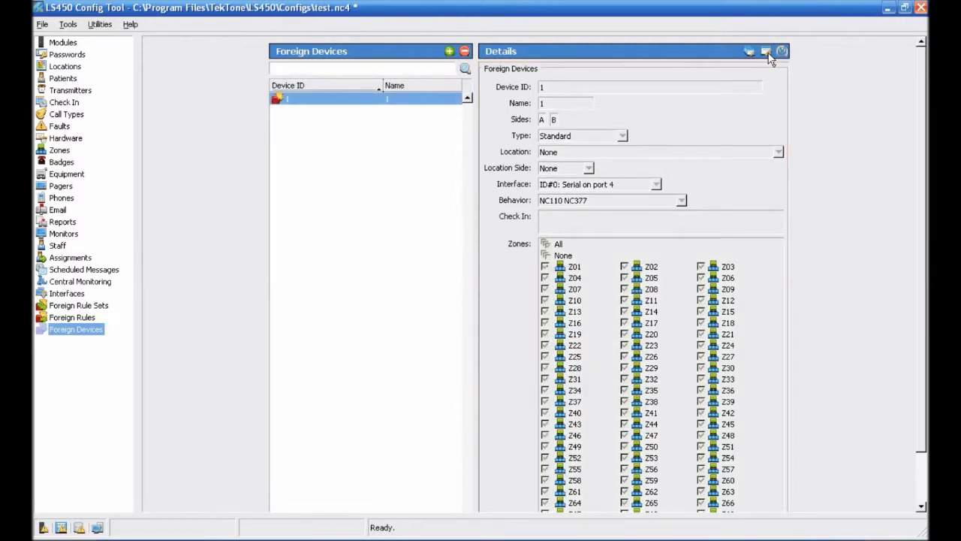
# Add foreign device 2 named 200, using the serial interface on port 4 and NC110 NC377 behavior
pyautogui.click(449, 51)
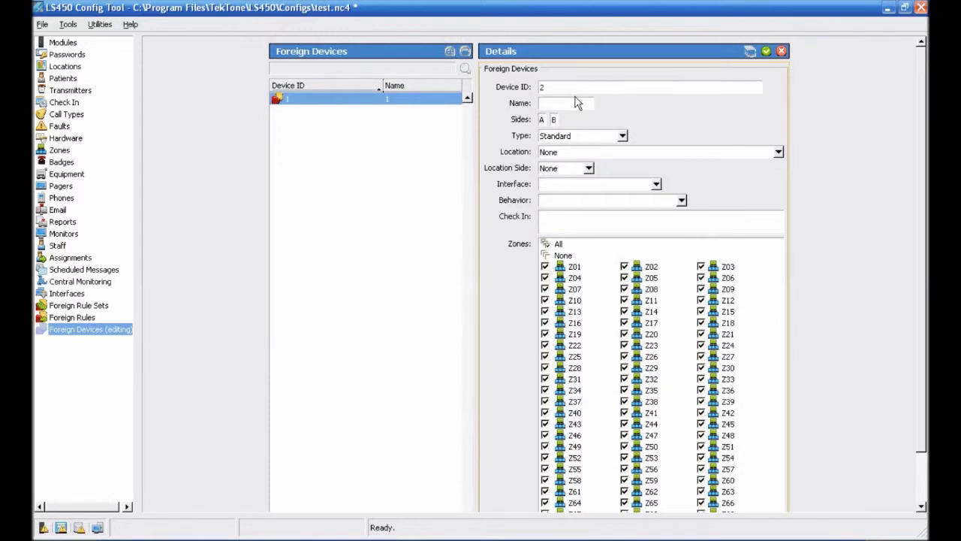
pyautogui.click(577, 103)
pyautogui.write('200')
pyautogui.click(656, 184)
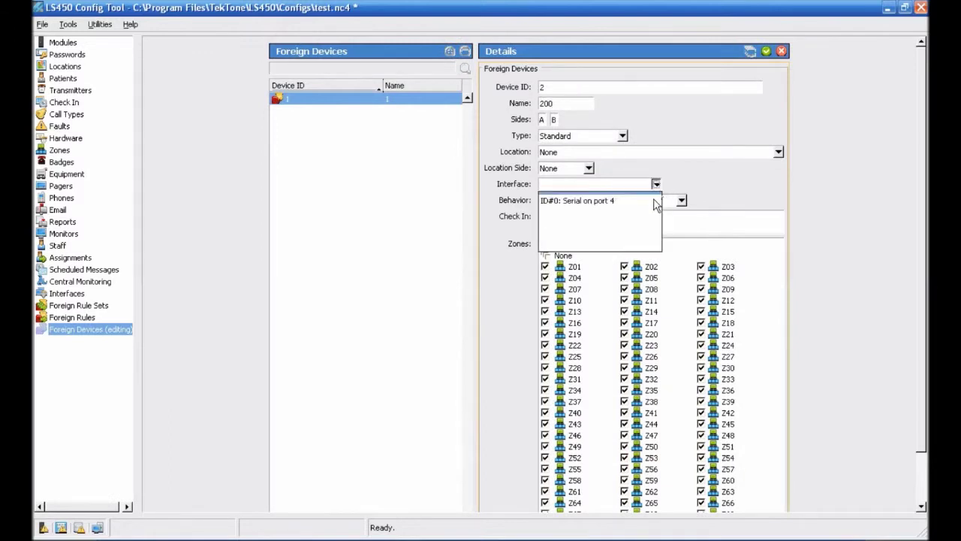
pyautogui.click(646, 201)
pyautogui.click(681, 201)
pyautogui.click(571, 216)
pyautogui.click(766, 51)
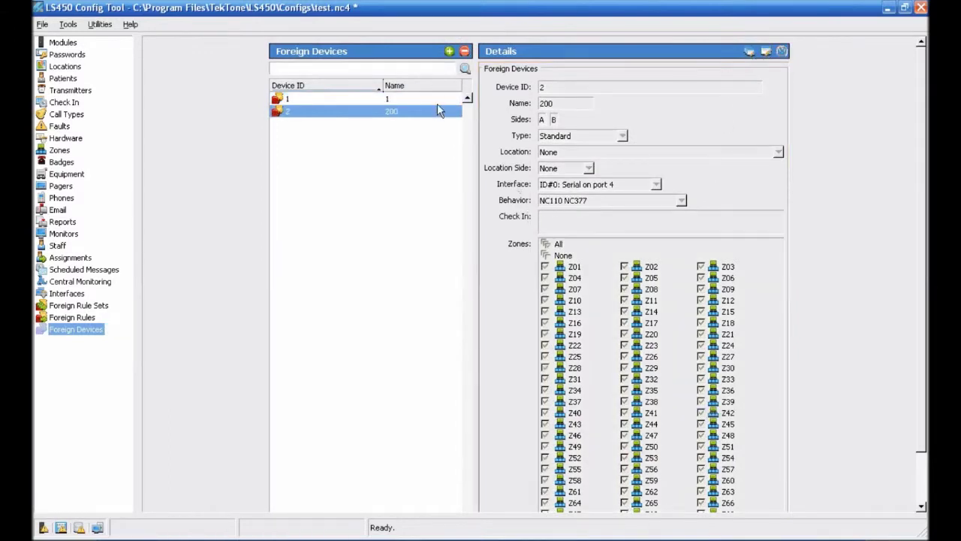
# Add foreign device 3 named abc, using the serial interface on port 4 and NC110 NC377 behavior
pyautogui.click(449, 51)
pyautogui.click(552, 105)
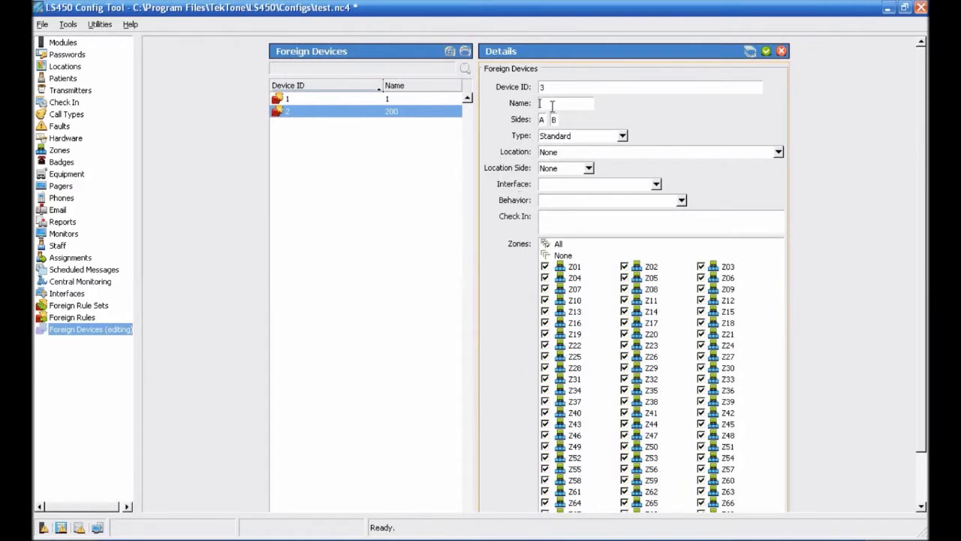
pyautogui.write('abc')
pyautogui.click(656, 184)
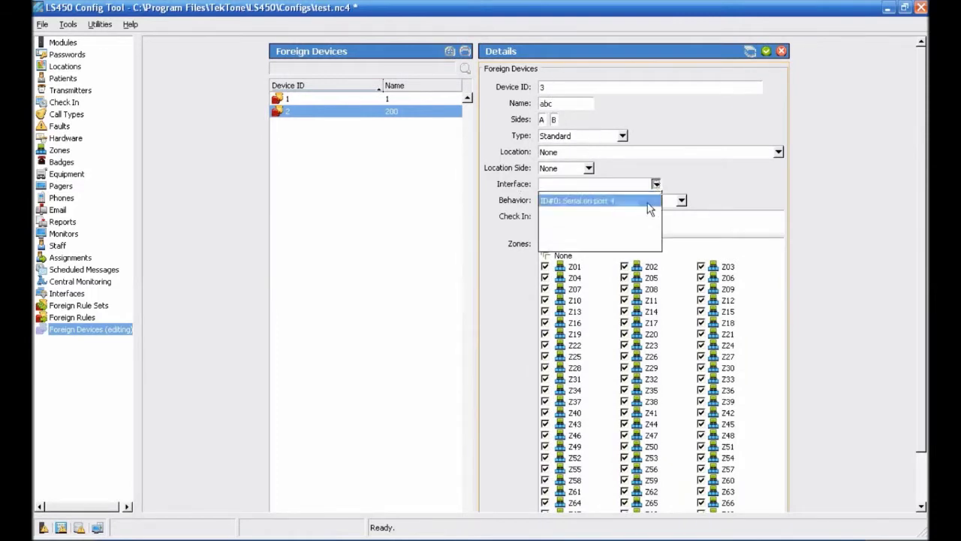
pyautogui.click(648, 201)
pyautogui.click(681, 201)
pyautogui.click(586, 217)
pyautogui.click(767, 51)
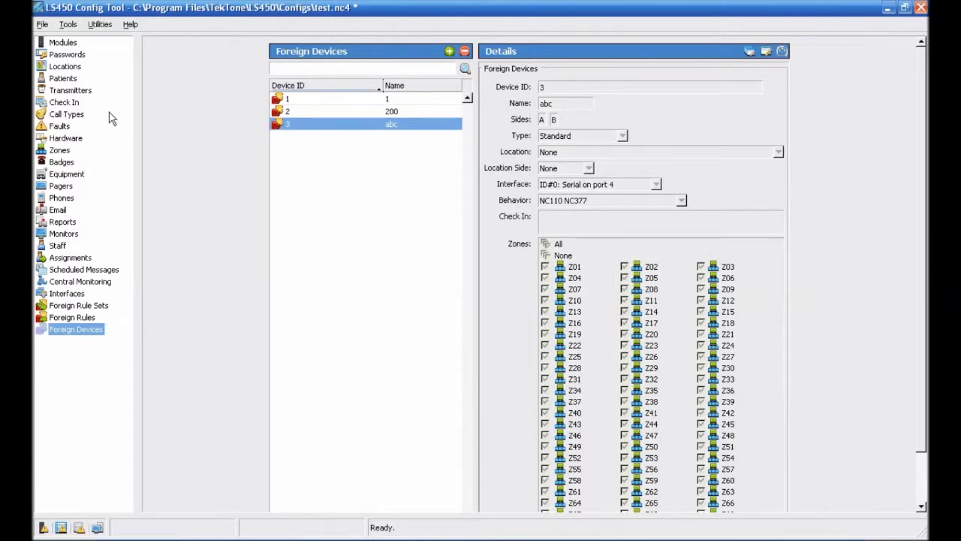
# Save the test.nc4 configuration and minimize the Config Tool window and its console
pyautogui.click(43, 24)
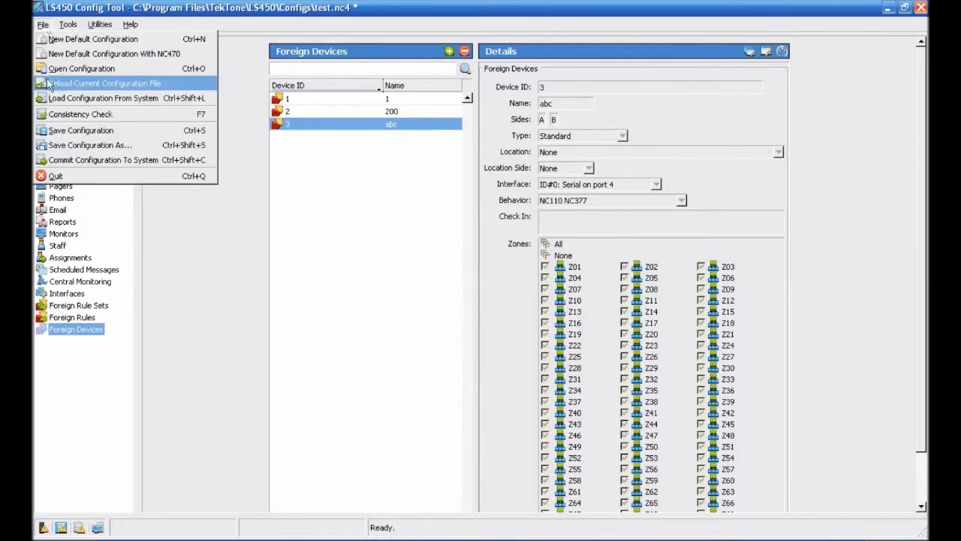
pyautogui.click(57, 130)
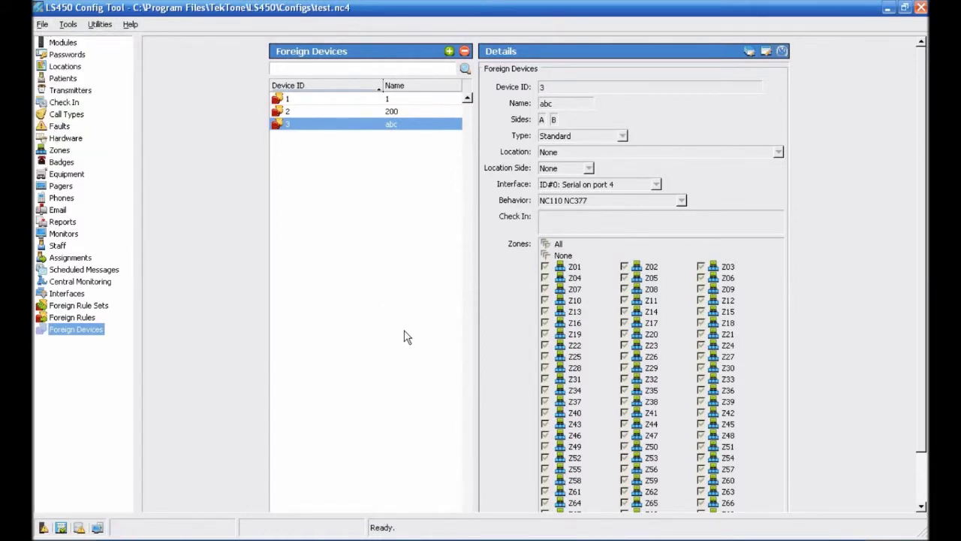
pyautogui.click(888, 8)
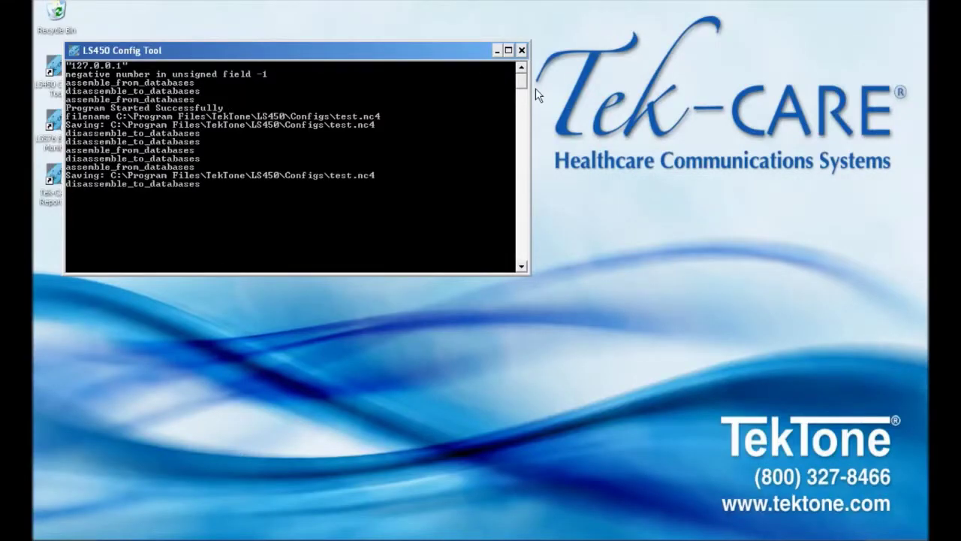
pyautogui.click(522, 51)
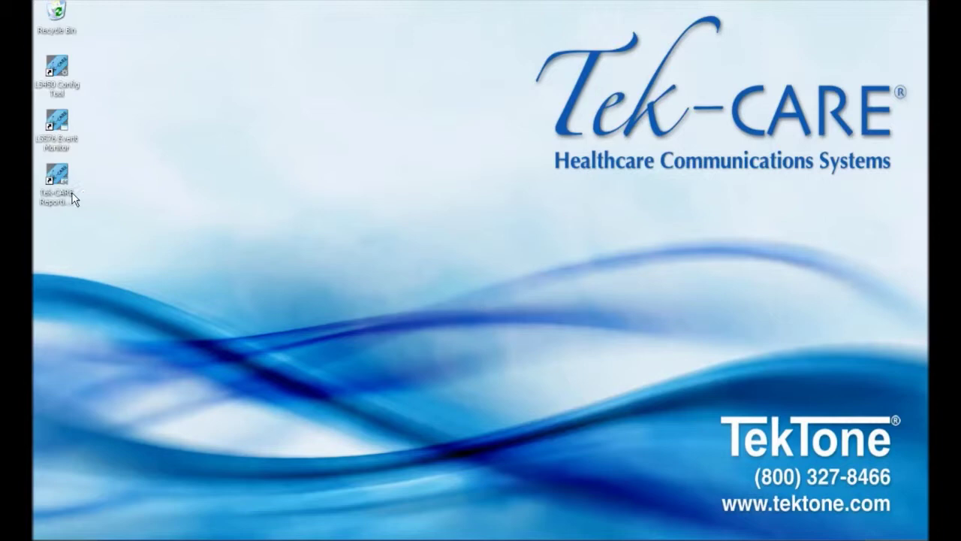
# Launch LS576 Event Monitor as a stand-alone system with no facility network and maximize its window
pyautogui.doubleClick(62, 141)
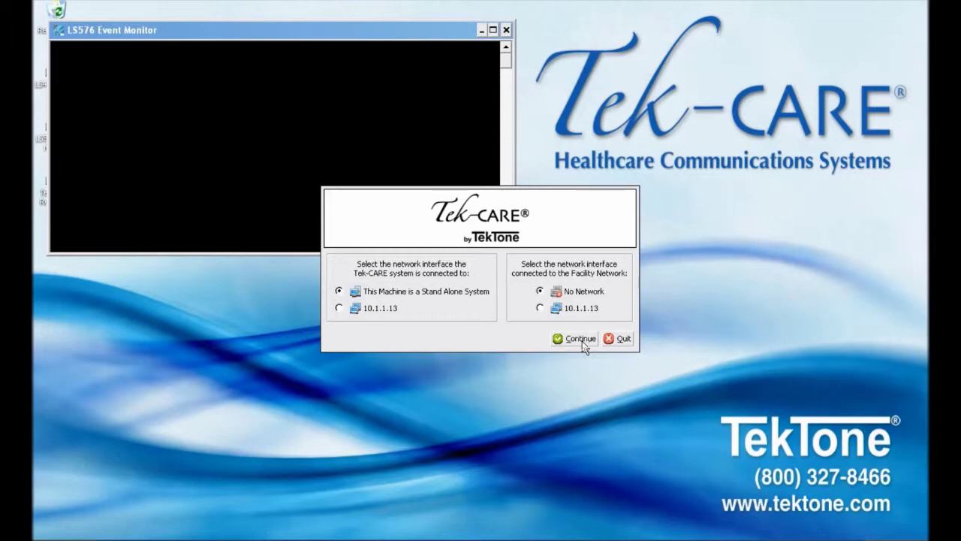
pyautogui.click(583, 341)
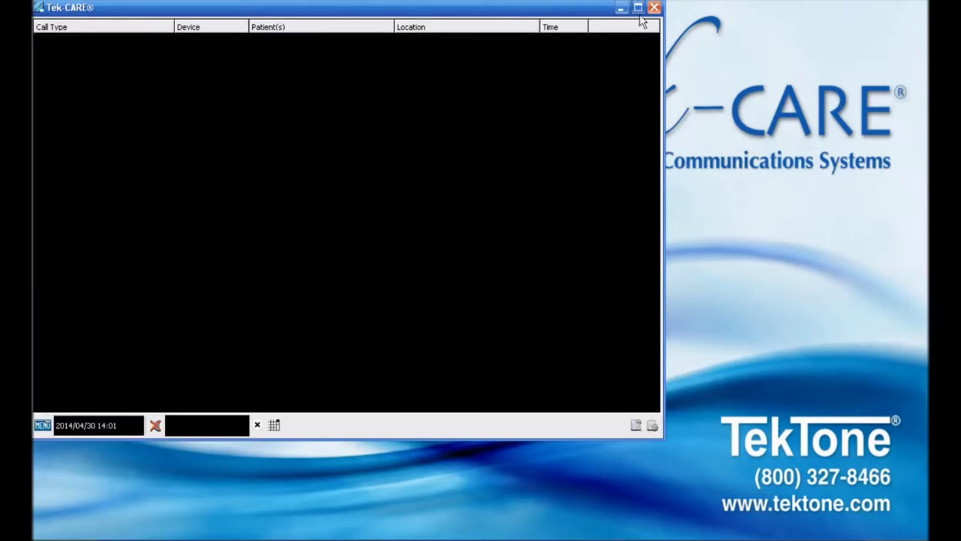
pyautogui.click(637, 7)
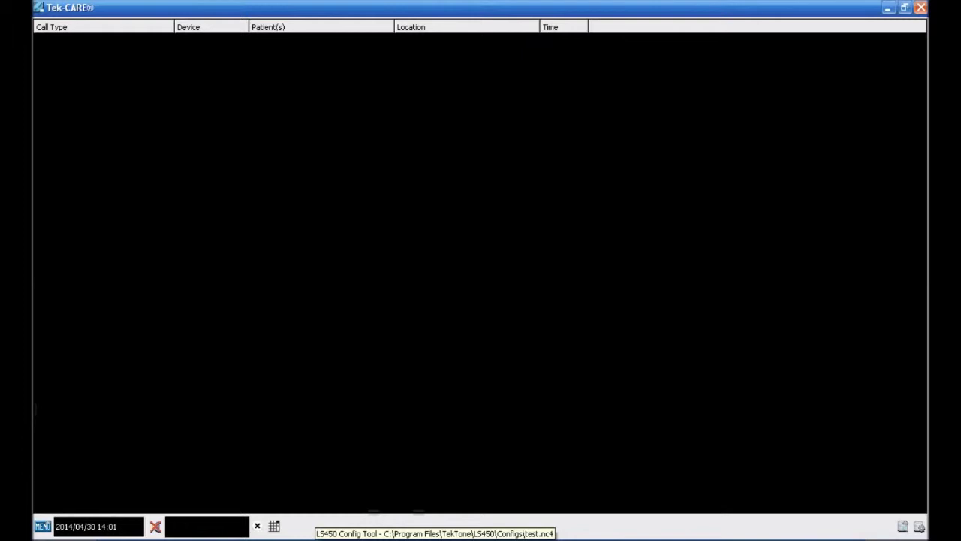
# Switch back to the LS450 Config Tool, commit the configuration to the system and acknowledge the commit
pyautogui.click(319, 538)
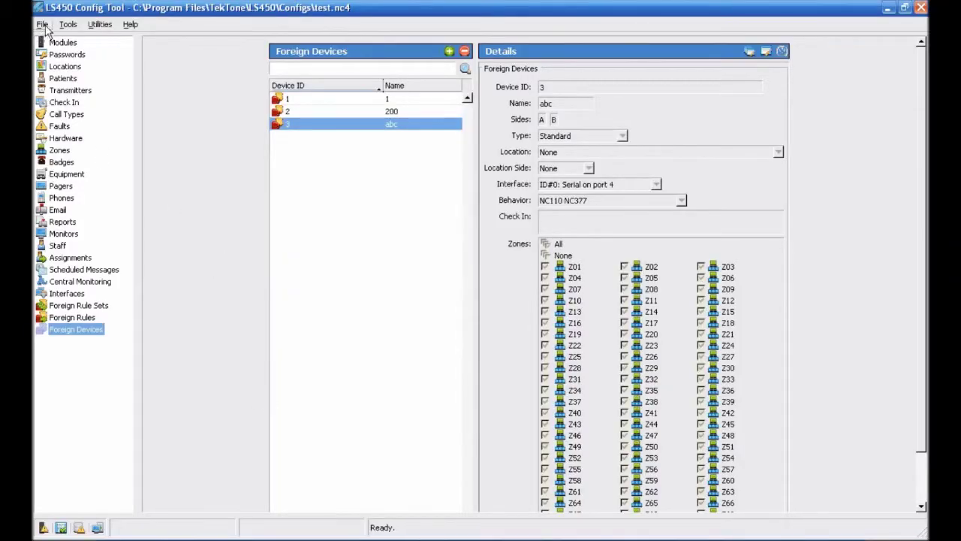
pyautogui.click(43, 25)
pyautogui.click(110, 160)
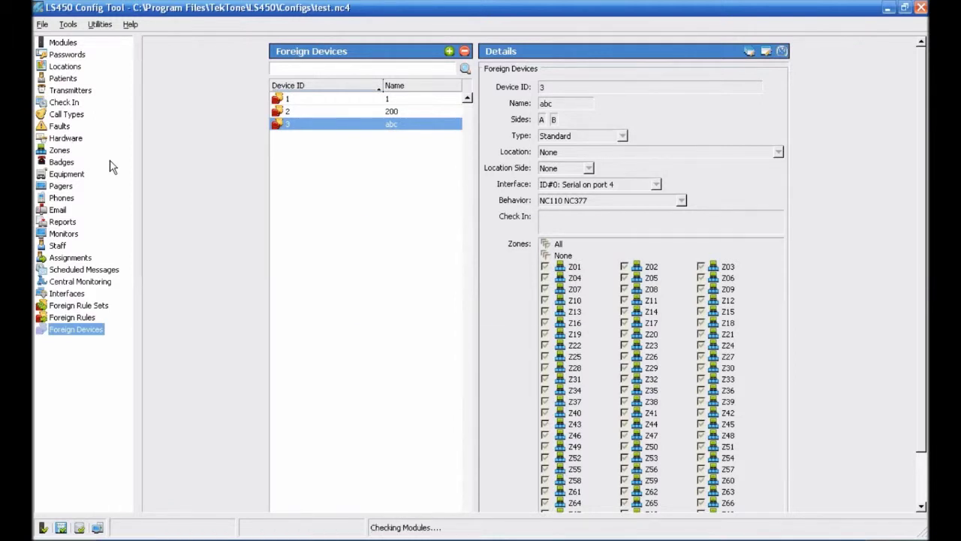
pyautogui.click(485, 300)
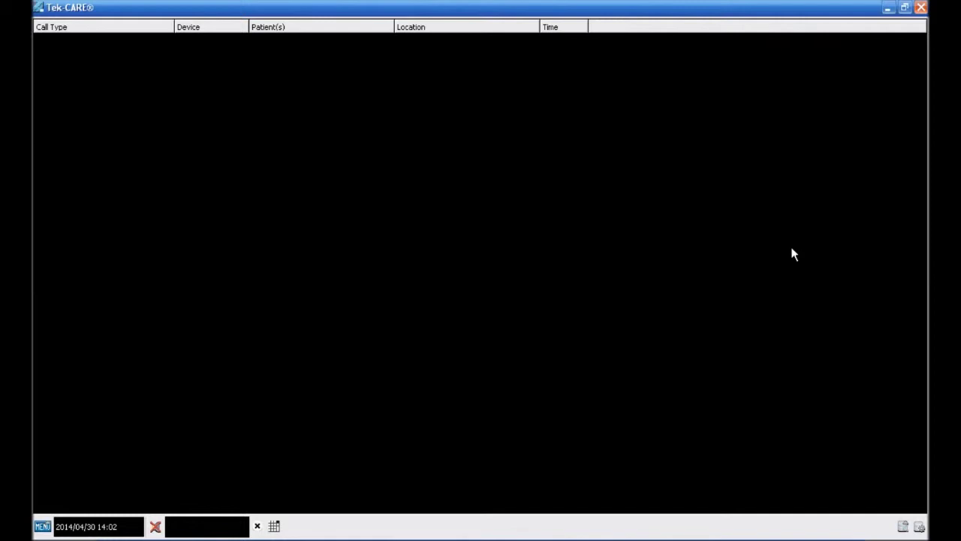
# Minimize the Event Monitor window and its console, and switch back to the LS450 Config Tool
pyautogui.click(887, 7)
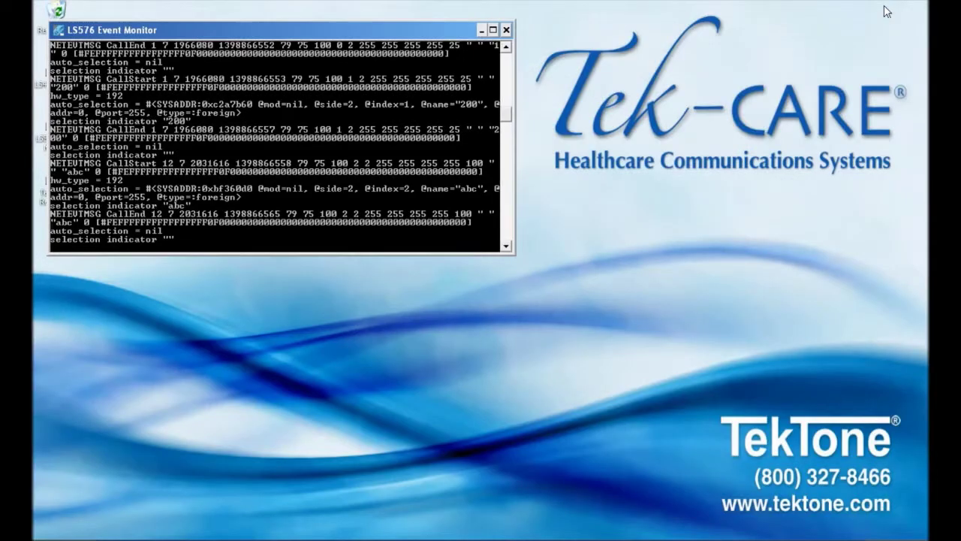
pyautogui.click(506, 30)
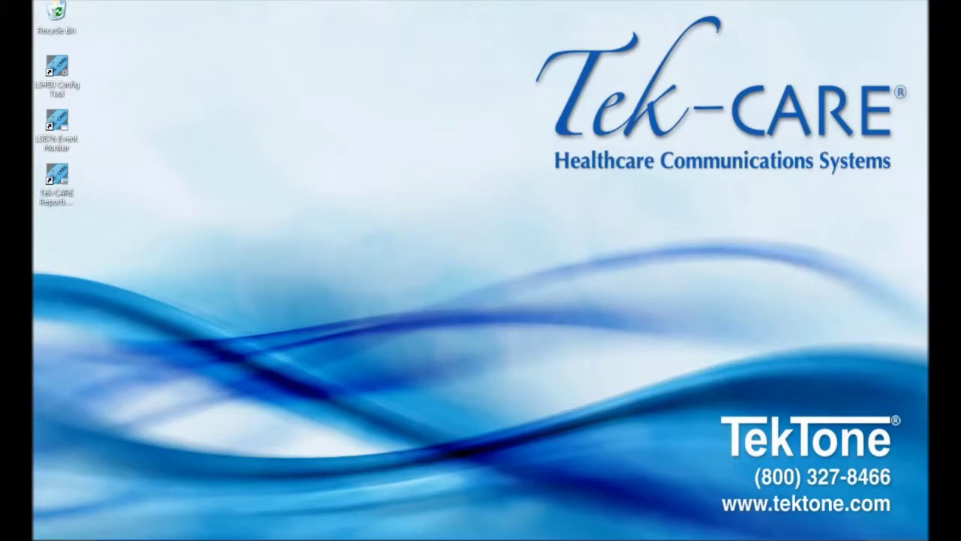
pyautogui.click(298, 533)
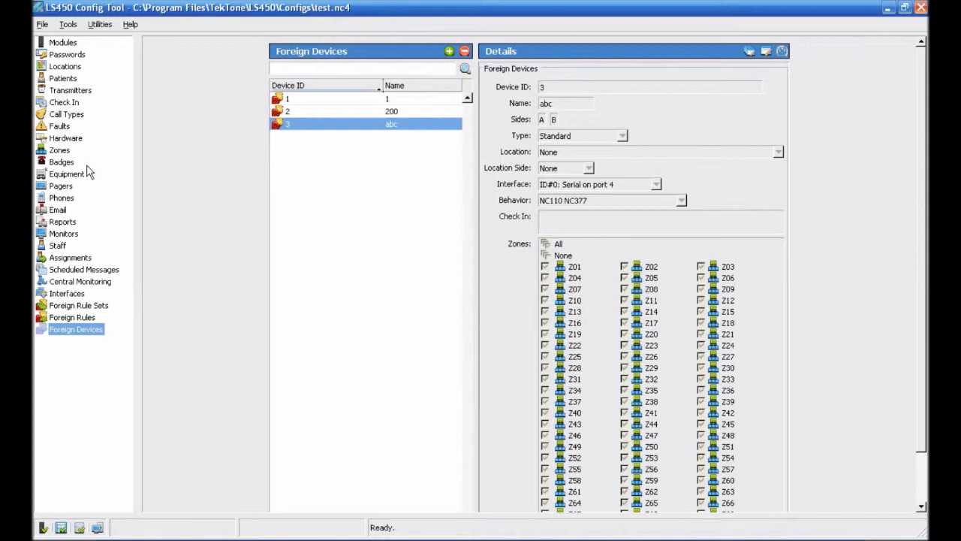
# In the NC110 NC377 behavior of the foreign device hardware type, set exclusive Input 30 to Alarm
pyautogui.click(66, 138)
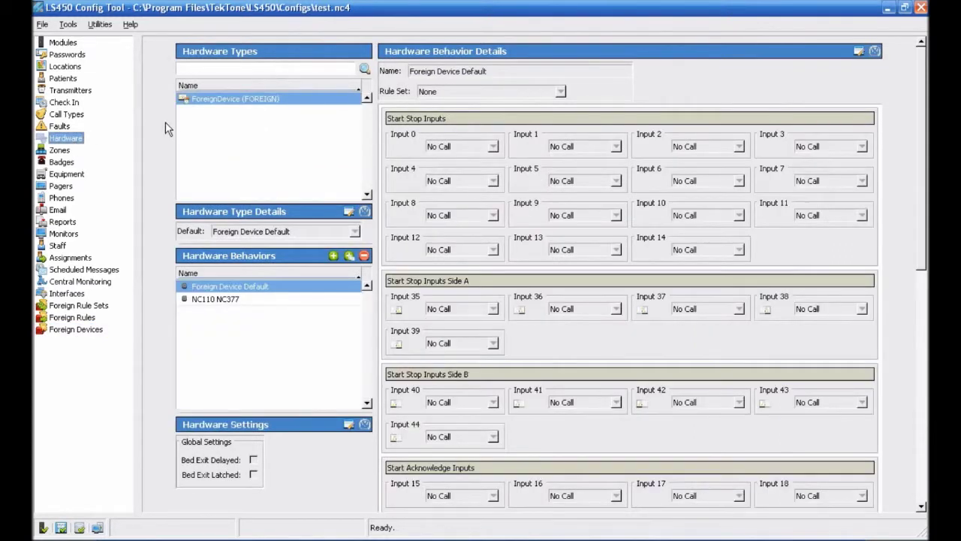
pyautogui.click(218, 299)
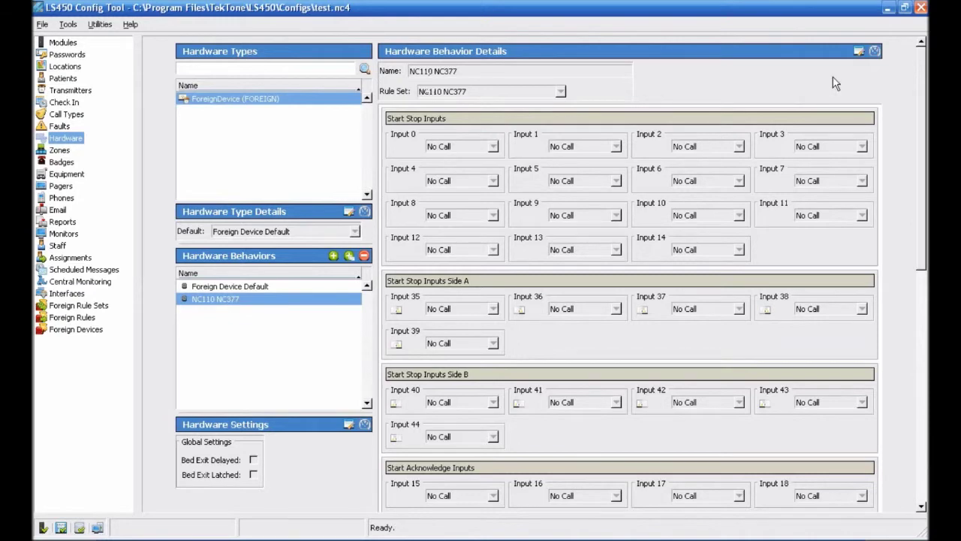
pyautogui.click(859, 51)
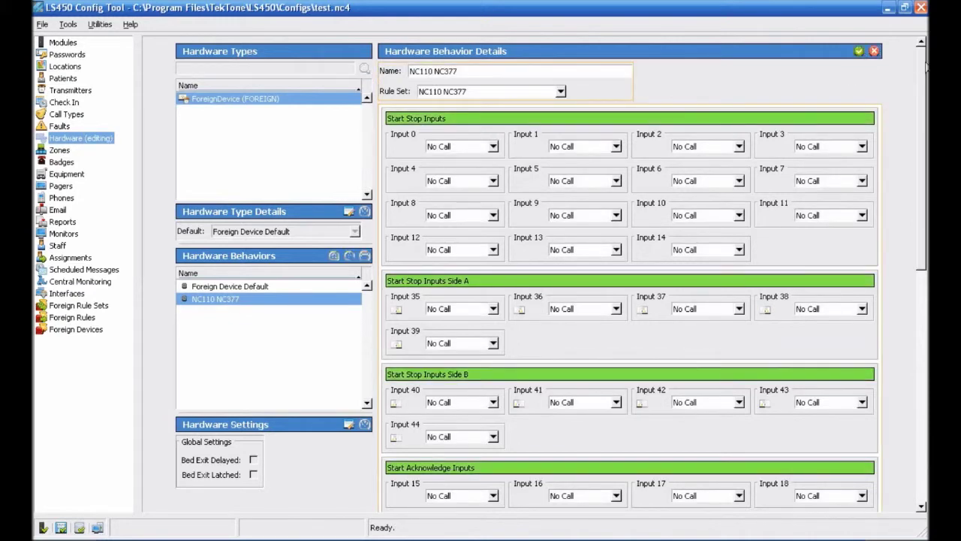
pyautogui.scroll(-10, 924, 67)
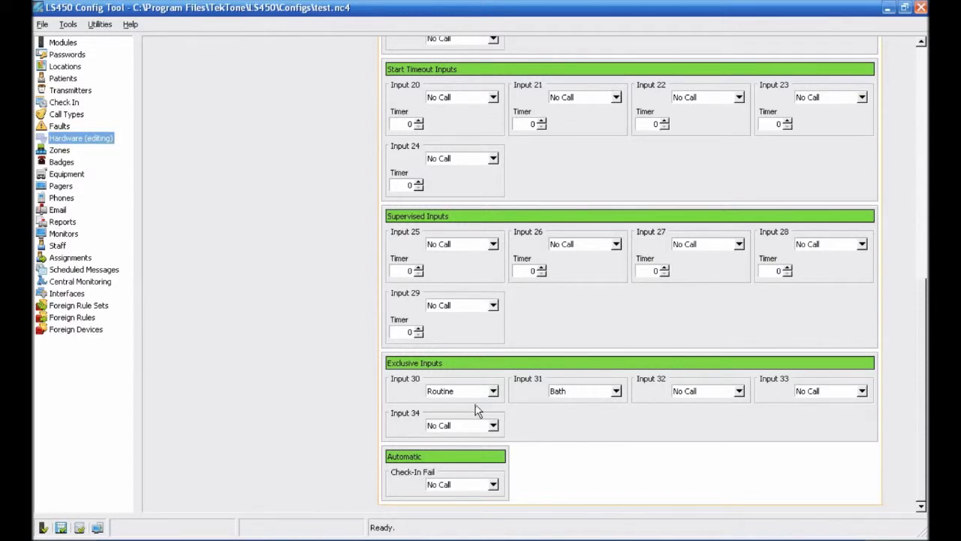
pyautogui.click(493, 391)
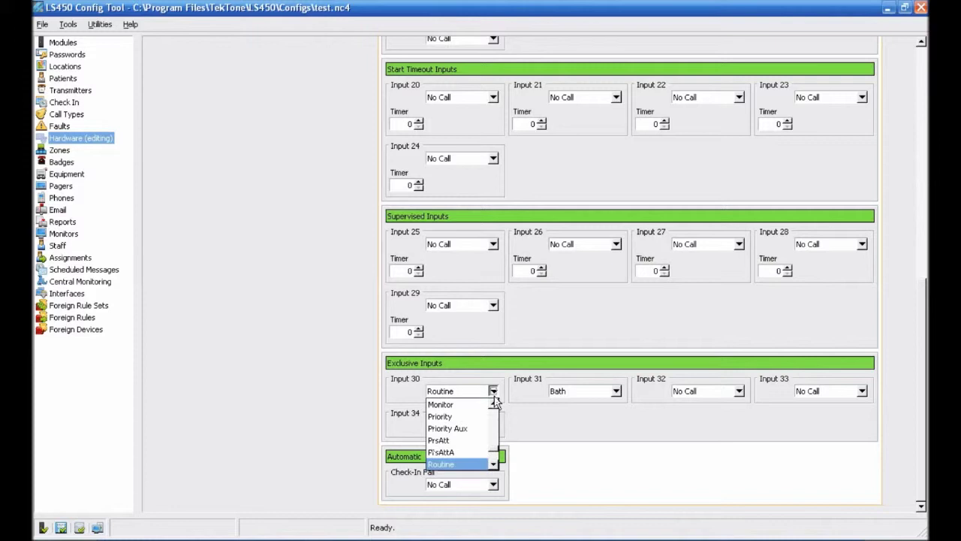
pyautogui.moveTo(496, 450); pyautogui.dragTo(495, 413)
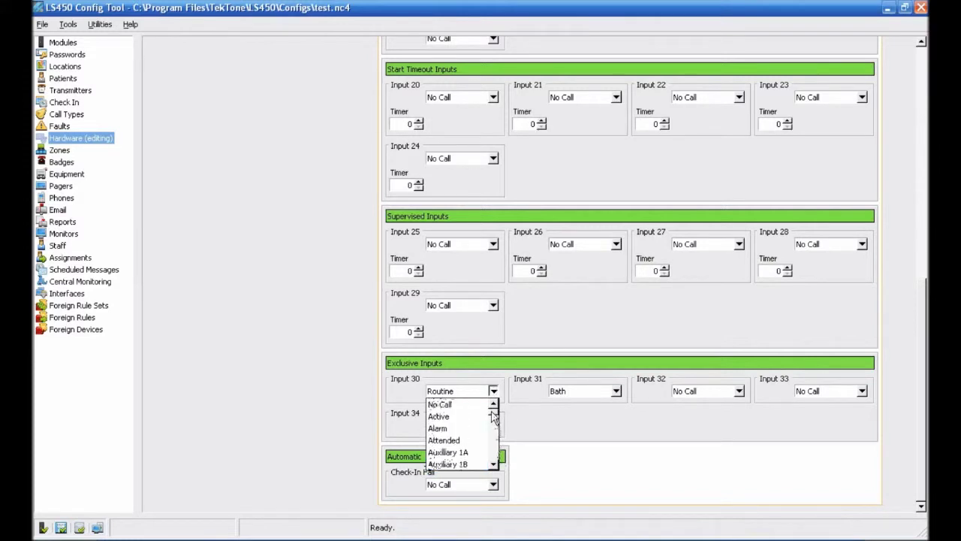
pyautogui.click(476, 429)
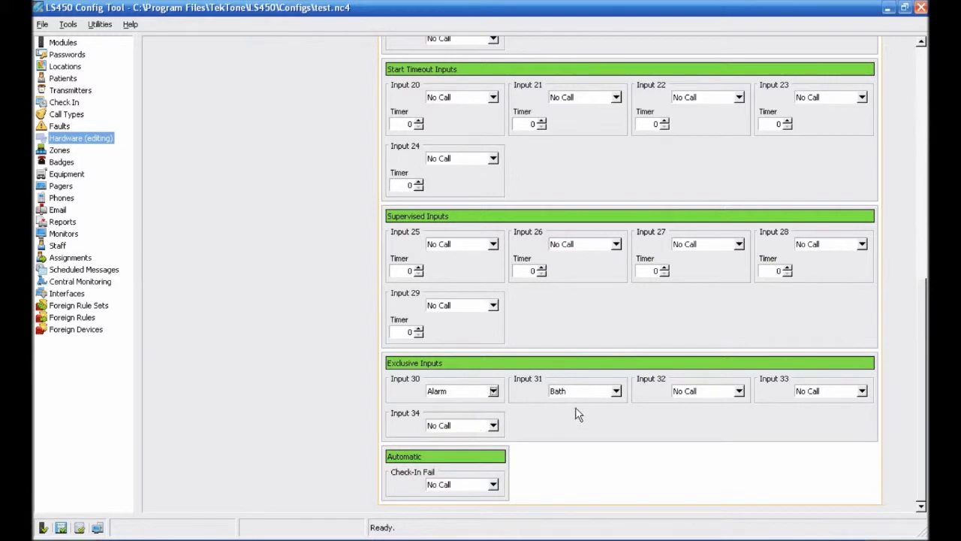
# Set exclusive Input 31 to BedEmg and accept the changes to the NC110 NC377 behavior
pyautogui.click(616, 392)
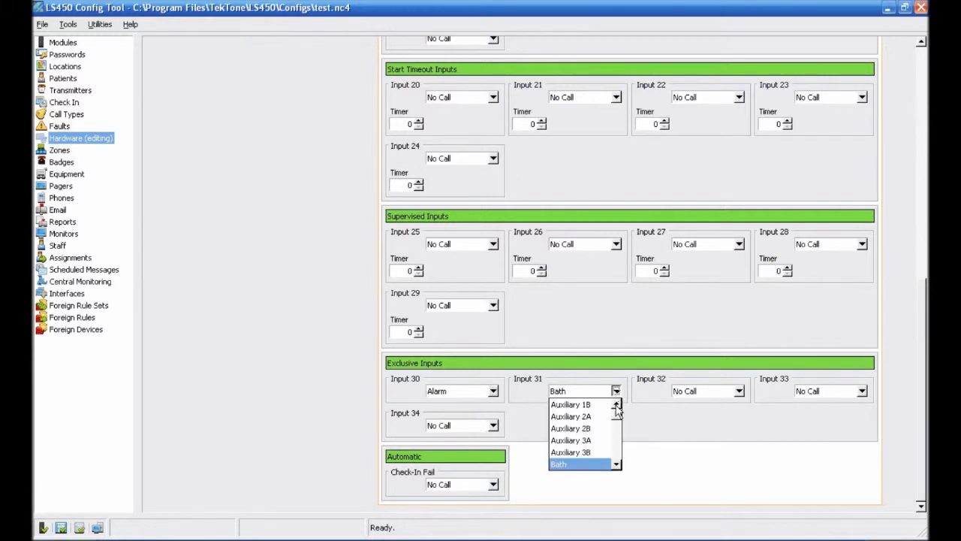
pyautogui.click(616, 465)
pyautogui.click(617, 464)
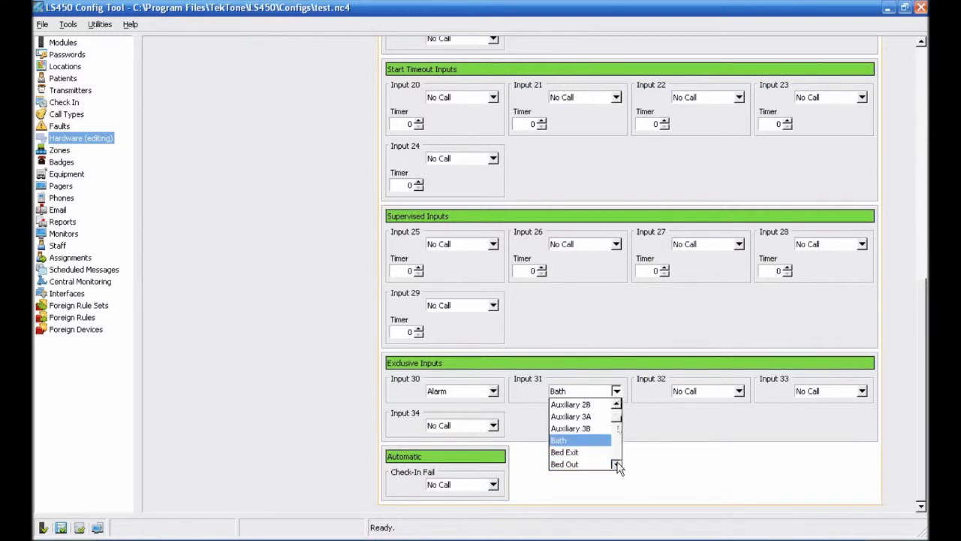
pyautogui.click(617, 464)
pyautogui.click(617, 464)
pyautogui.click(616, 464)
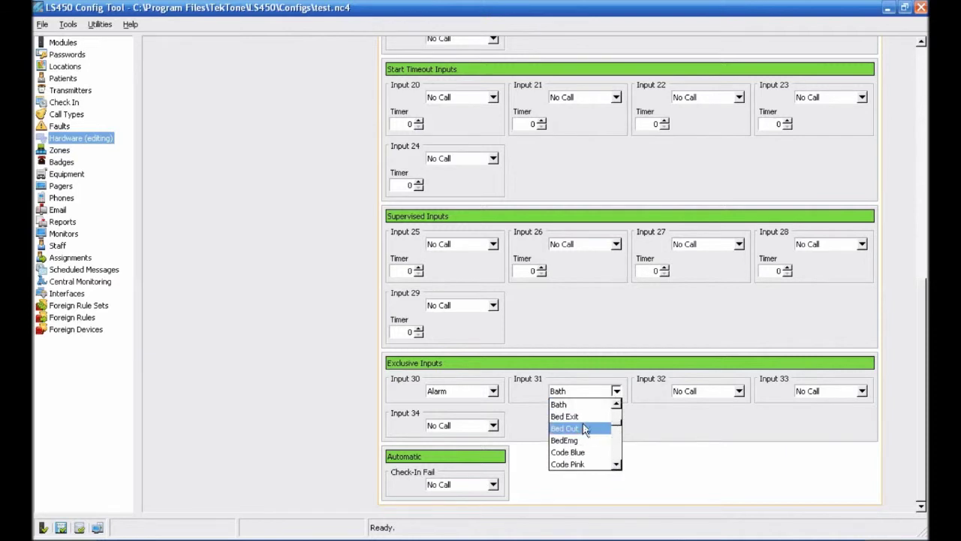
pyautogui.click(579, 440)
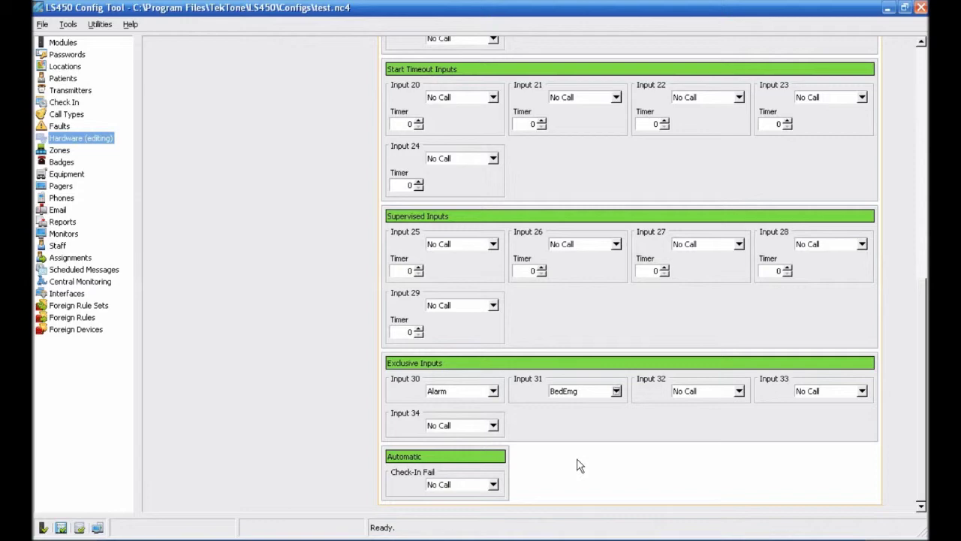
pyautogui.moveTo(927, 410); pyautogui.dragTo(924, 138)
pyautogui.click(860, 52)
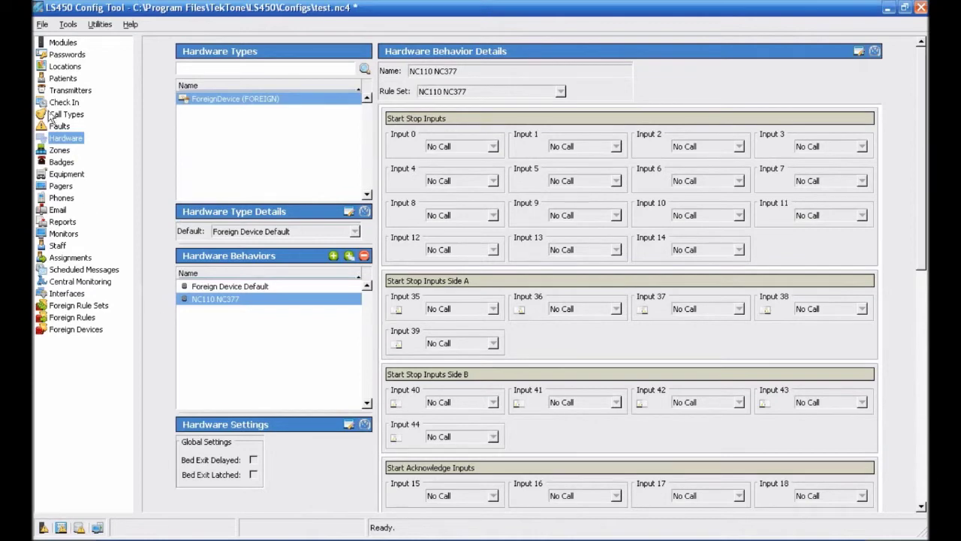
# Save the configuration, commit it to the system and acknowledge the commit
pyautogui.click(43, 24)
pyautogui.click(47, 131)
pyautogui.click(43, 24)
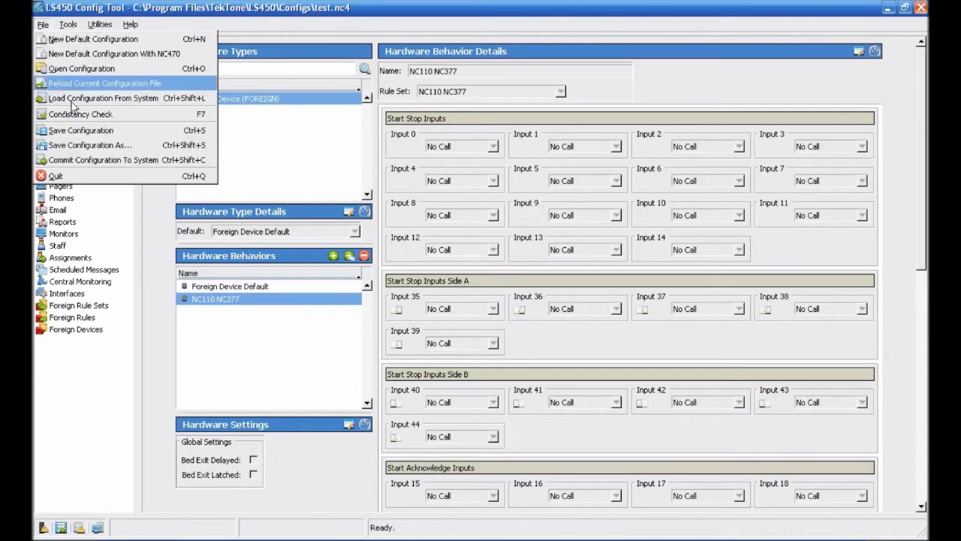
pyautogui.click(79, 159)
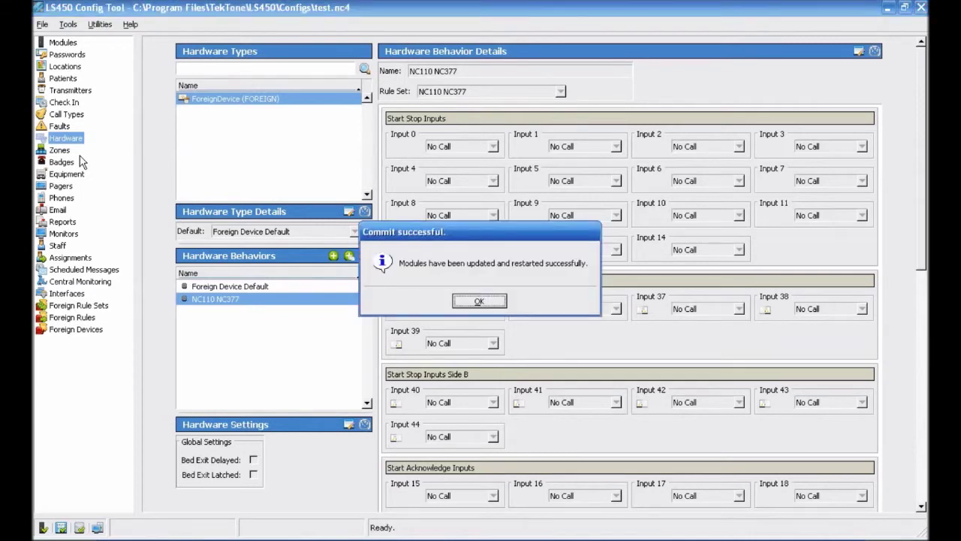
pyautogui.click(498, 302)
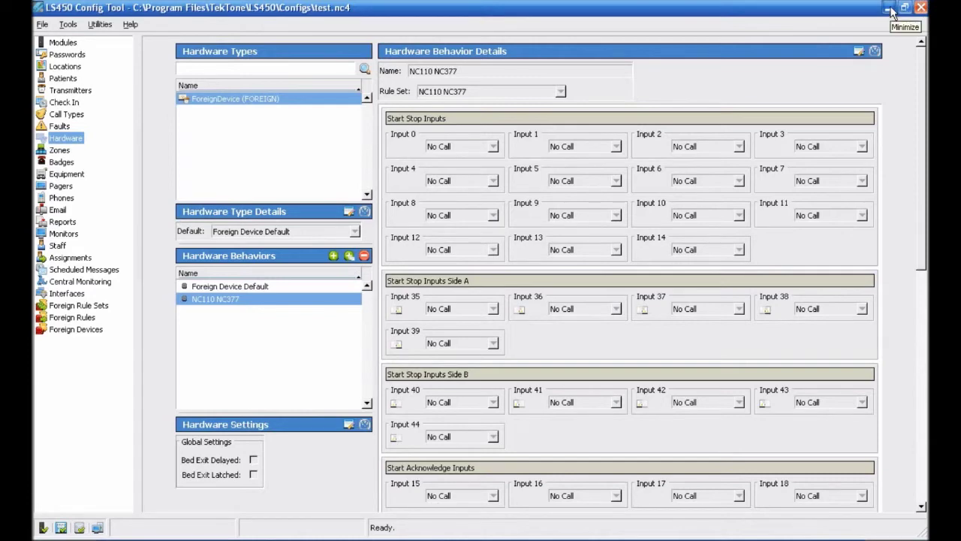
# Minimize the Config Tool and switch to the Tek-CARE Event Monitor to watch for incoming calls
pyautogui.click(890, 8)
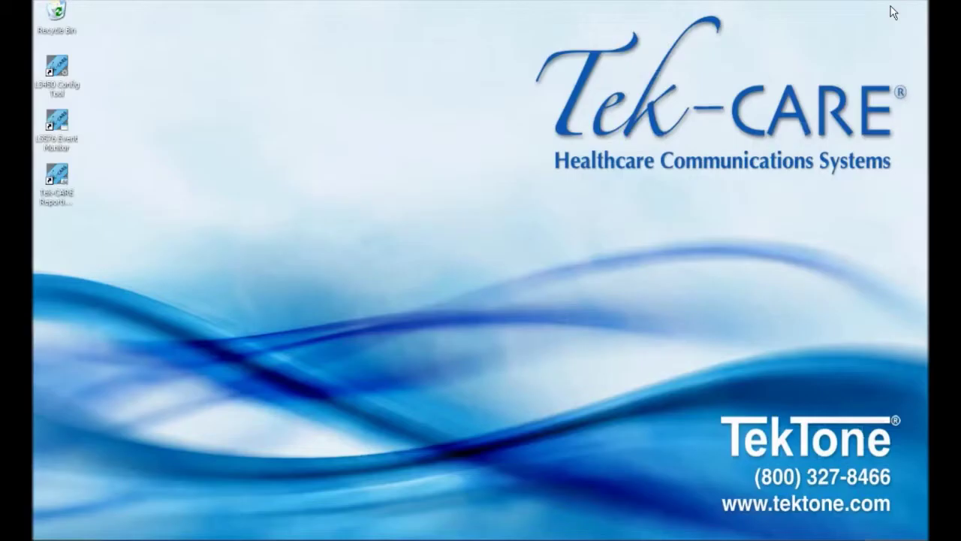
pyautogui.click(480, 534)
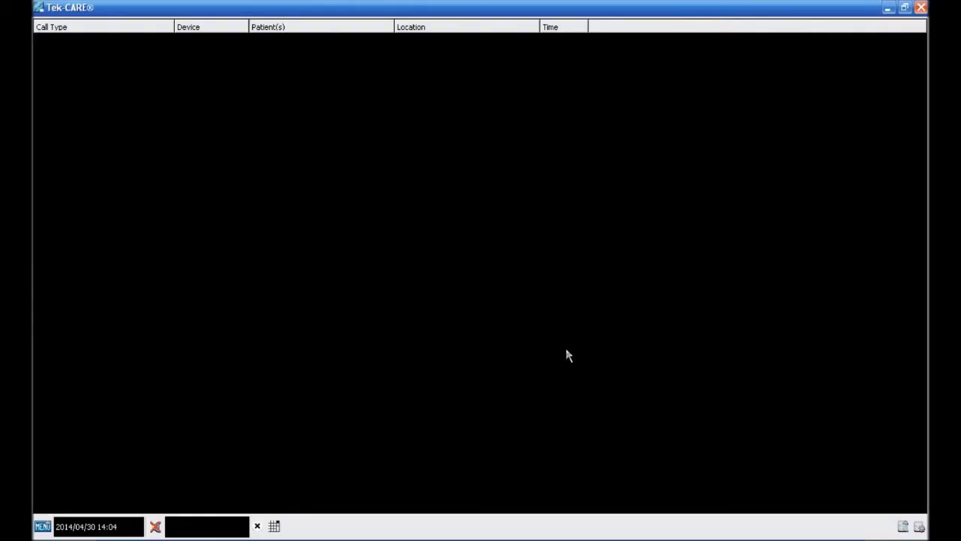